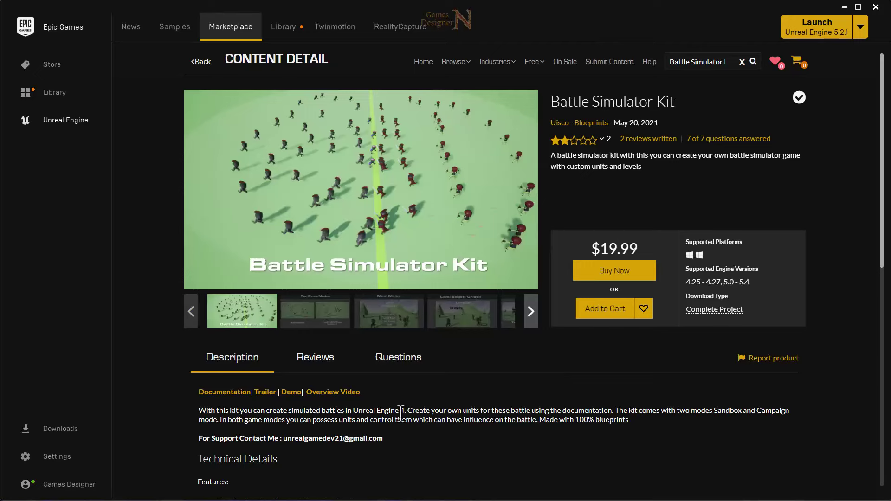
- Place two knights on team 1's side and start the sandbox battle
{"action": "scroll", "coordinate": [401, 412], "scroll_direction": "down", "scroll_amount": 2}
{"action": "scroll", "coordinate": [337, 362], "scroll_direction": "down", "scroll_amount": 1}
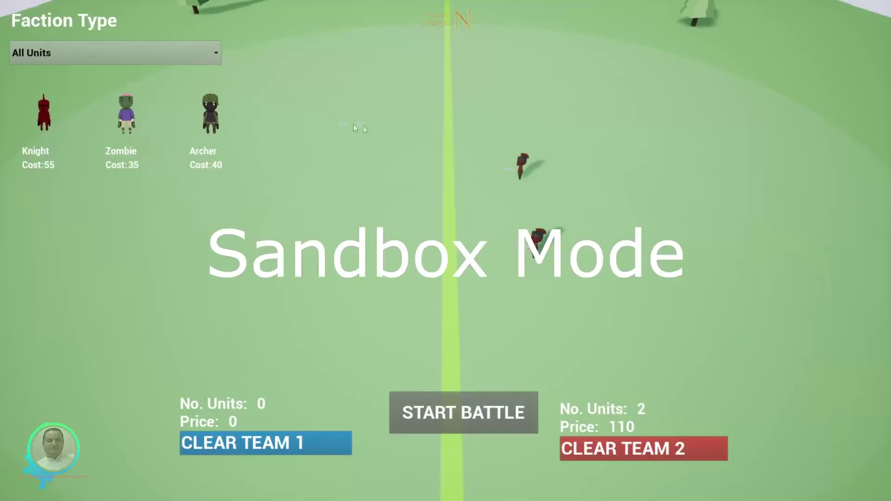
{"action": "left_click", "coordinate": [339, 261]}
{"action": "left_click", "coordinate": [350, 284]}
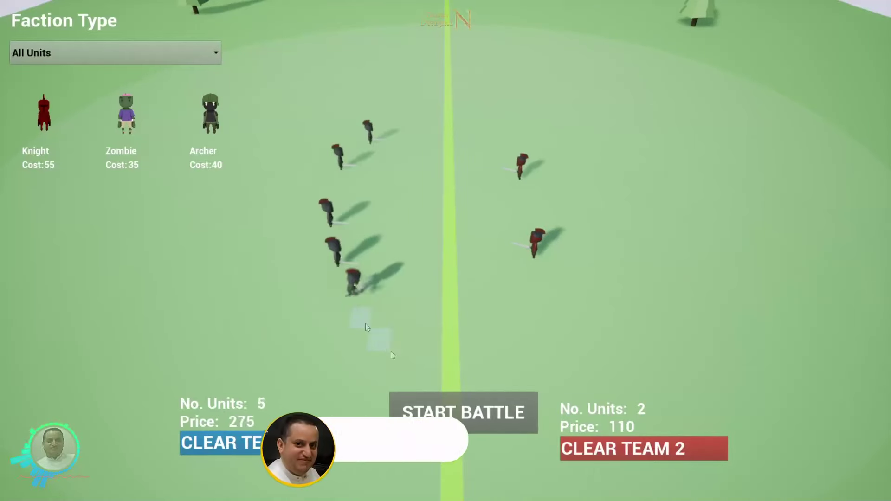
{"action": "left_click", "coordinate": [440, 403]}
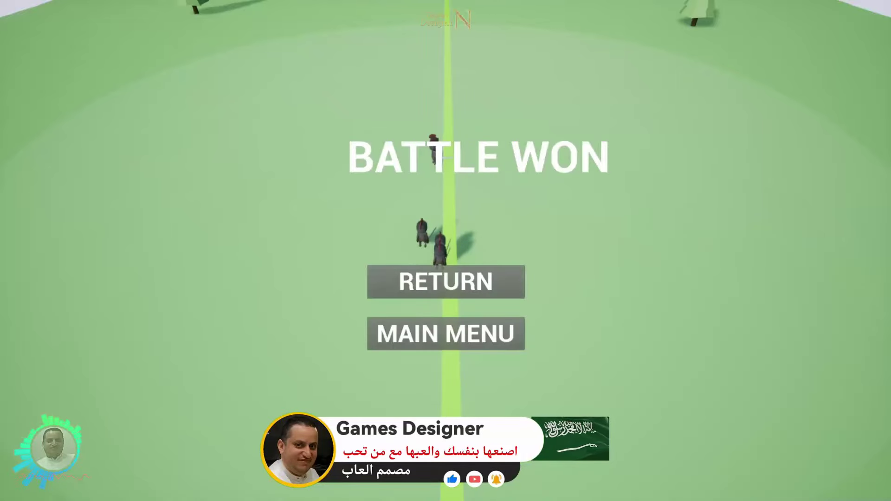
- Load campaign level 1, paint a line of green units, and start the battle to fight the red enemy
{"action": "left_click", "coordinate": [465, 343]}
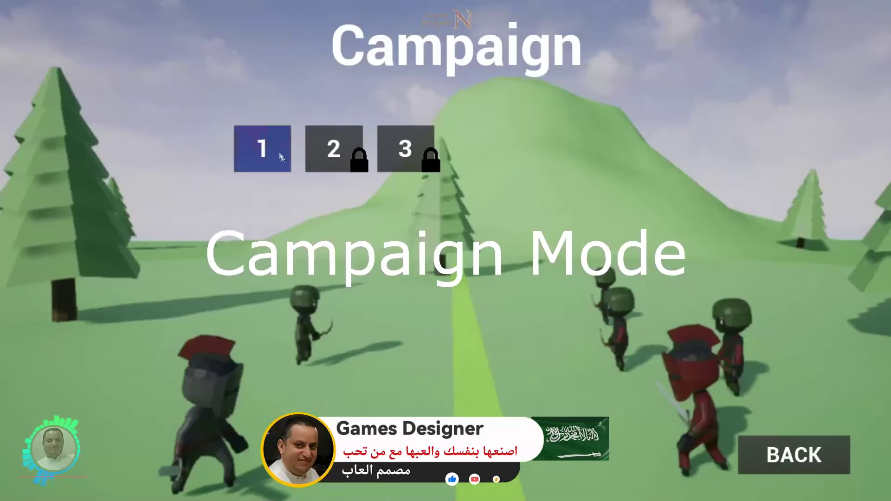
{"action": "left_click", "coordinate": [281, 157]}
{"action": "mouse_move", "coordinate": [355, 135]}
{"action": "left_mouse_down"}
{"action": "mouse_move", "coordinate": [216, 204]}
{"action": "mouse_move", "coordinate": [275, 325]}
{"action": "left_mouse_up"}
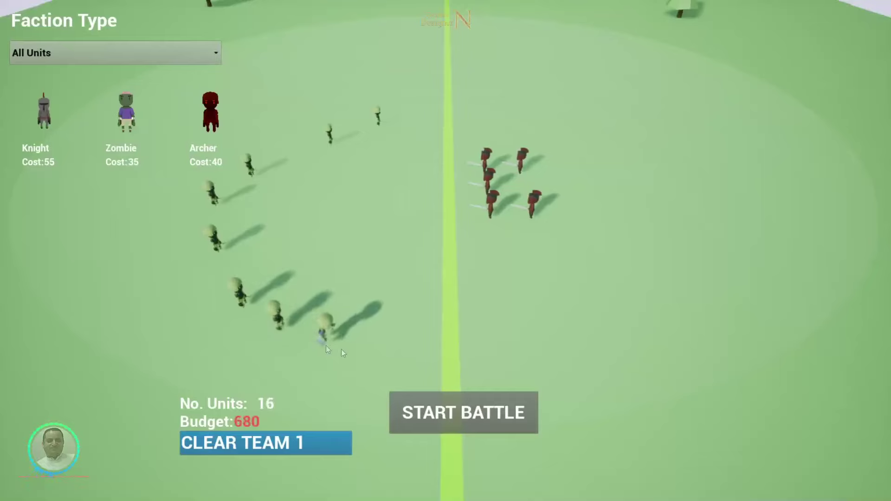
{"action": "left_click", "coordinate": [455, 396]}
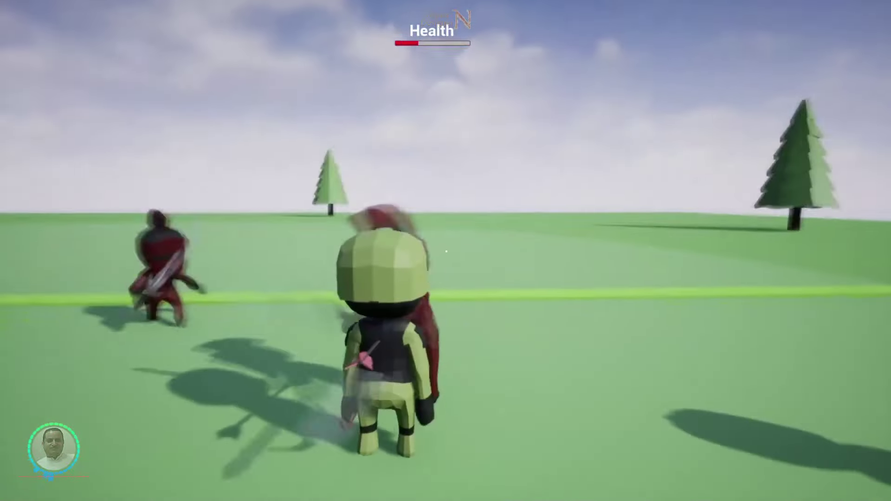
{"action": "left_click", "coordinate": [446, 251]}
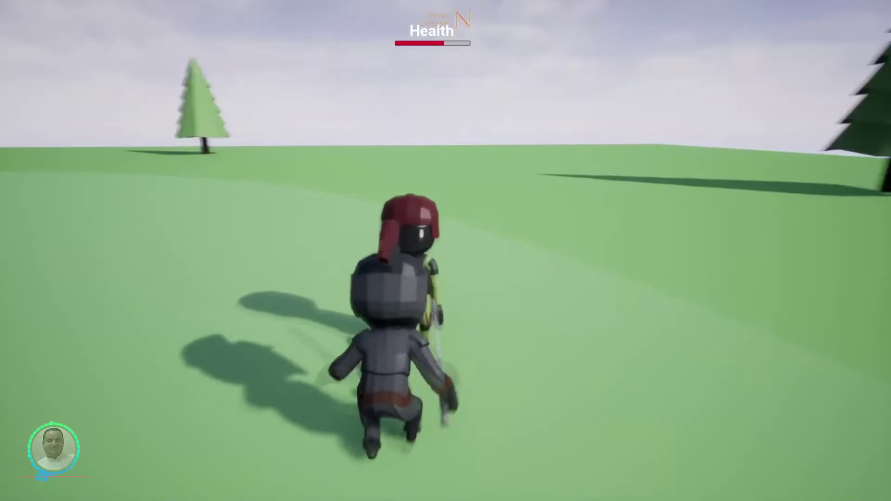
{"action": "left_click", "coordinate": [445, 250]}
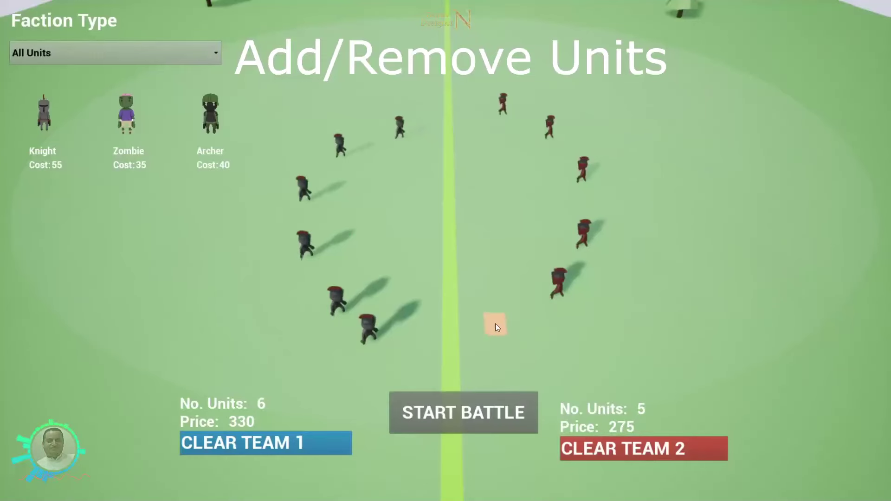
- Remove two red units, clear team 1, switch to the Animals faction, and start a wolf battle
{"action": "right_click", "coordinate": [583, 249]}
{"action": "right_click", "coordinate": [569, 166]}
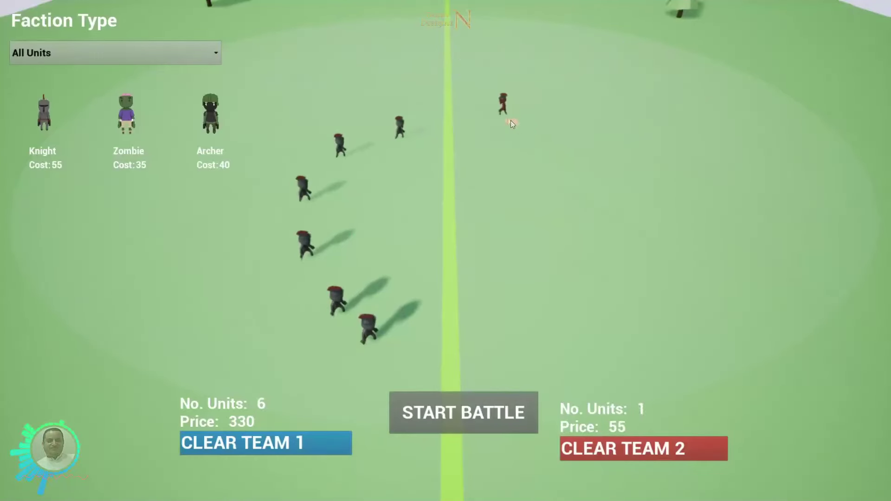
{"action": "left_click", "coordinate": [297, 442]}
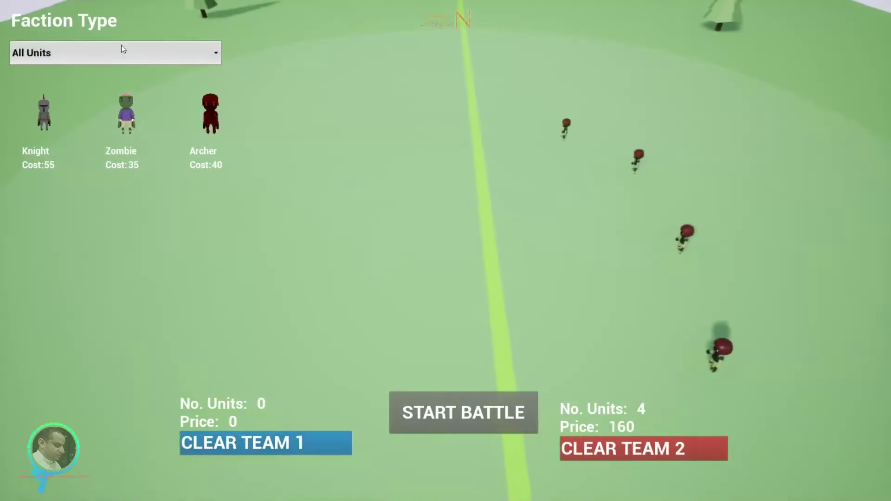
{"action": "left_click", "coordinate": [121, 53]}
{"action": "left_click", "coordinate": [96, 82]}
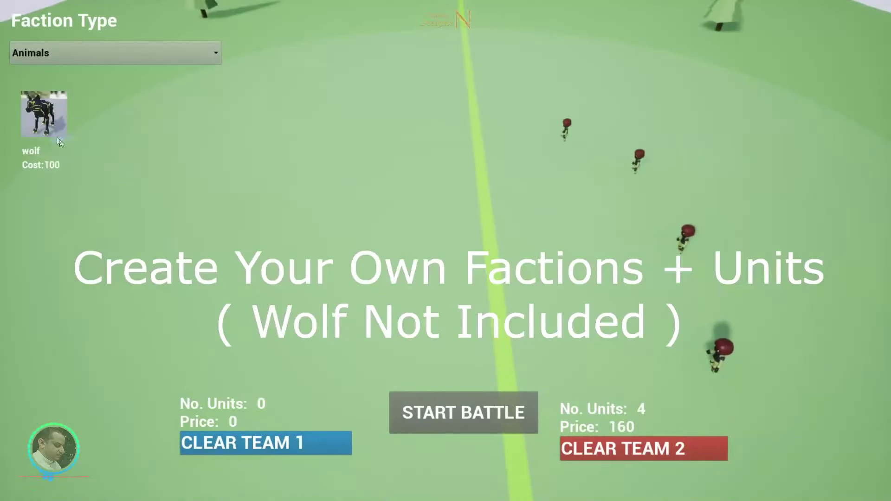
{"action": "left_click", "coordinate": [327, 199]}
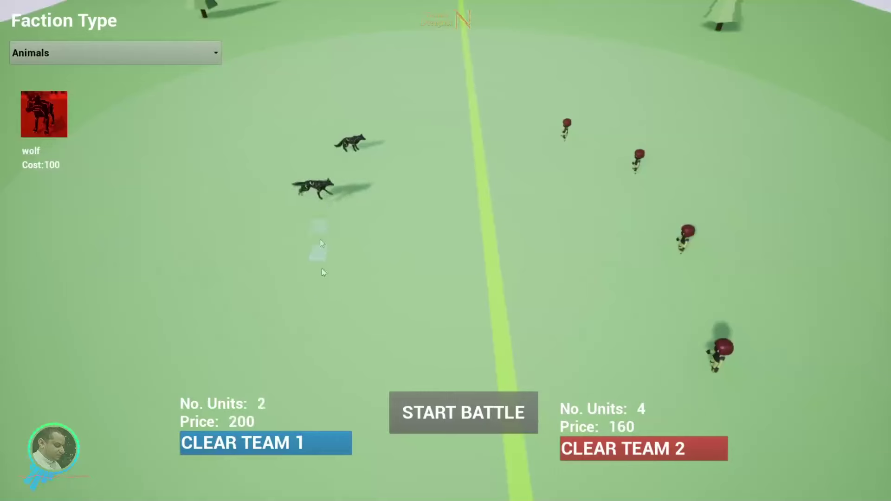
{"action": "left_click", "coordinate": [462, 420]}
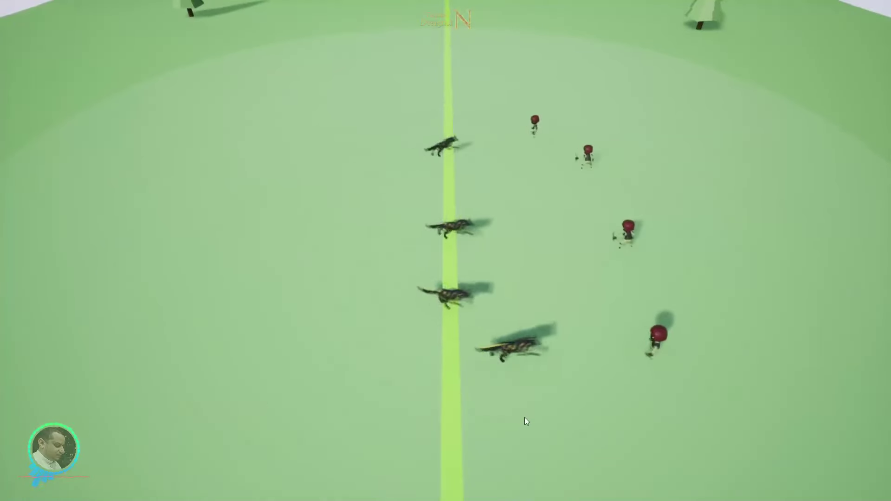
{"action": "key", "text": "e"}
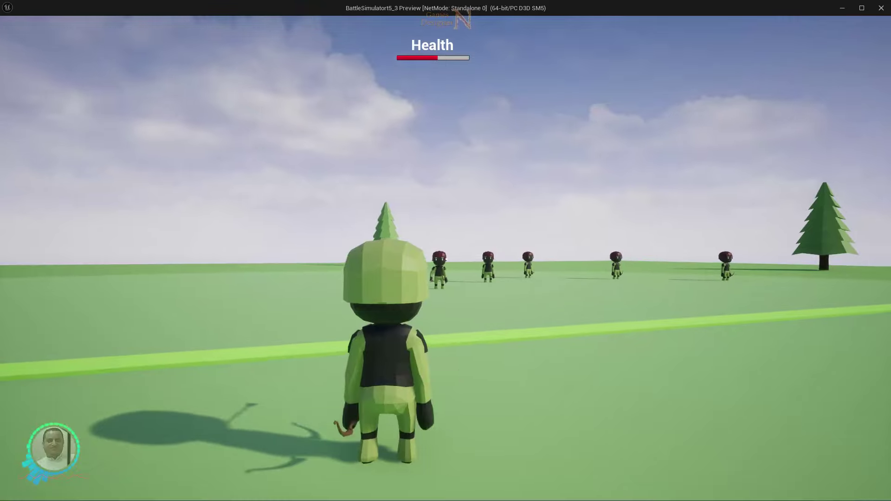
- Possess knights and an archer to fight the enemies, then press Escape to stop the preview
{"action": "left_click", "coordinate": [446, 259]}
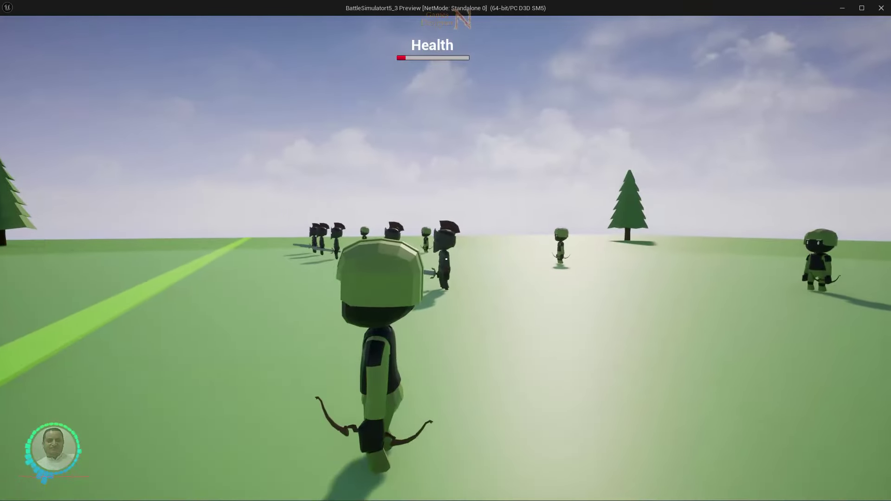
{"action": "left_click", "coordinate": [446, 259]}
{"action": "key", "text": "w"}
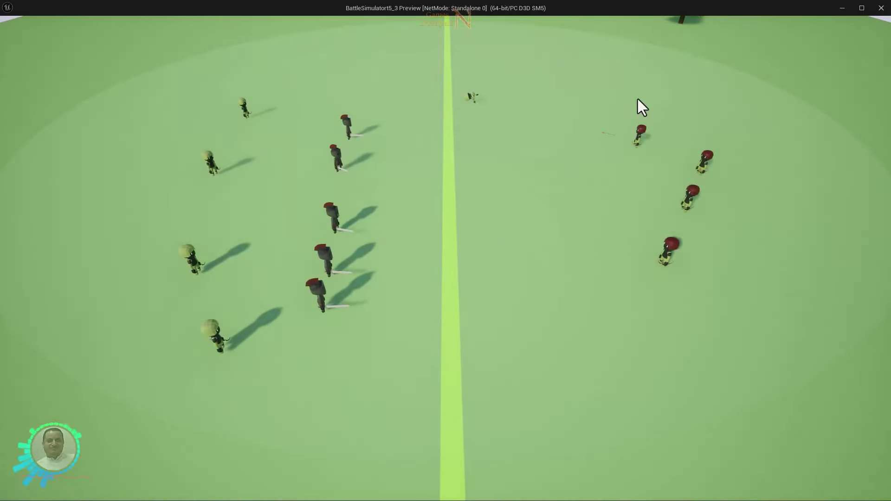
{"action": "left_click", "coordinate": [338, 156]}
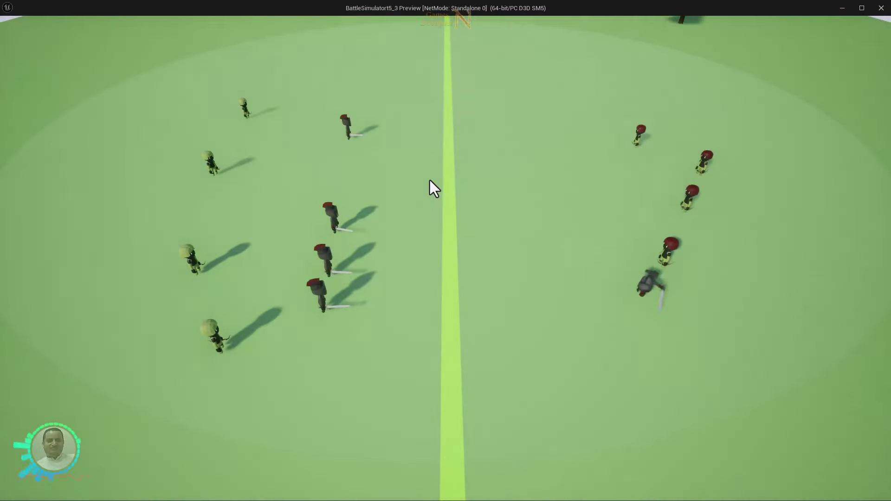
{"action": "left_click", "coordinate": [333, 213]}
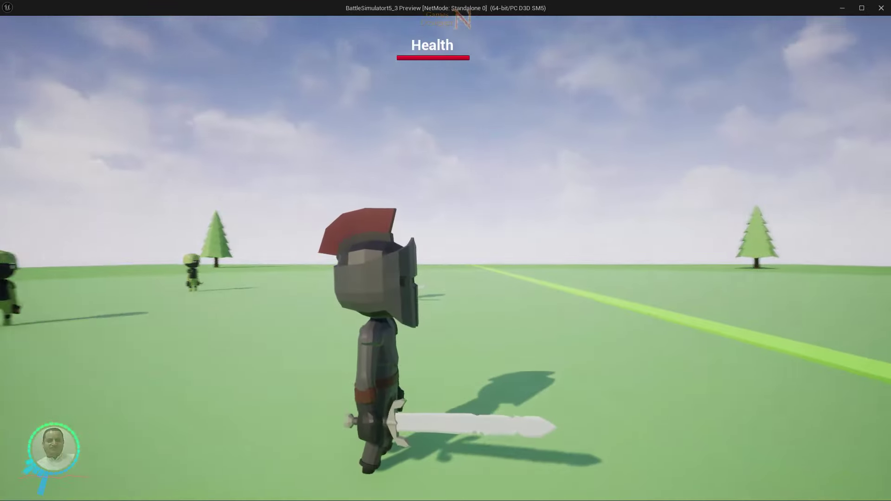
{"action": "key", "text": "w"}
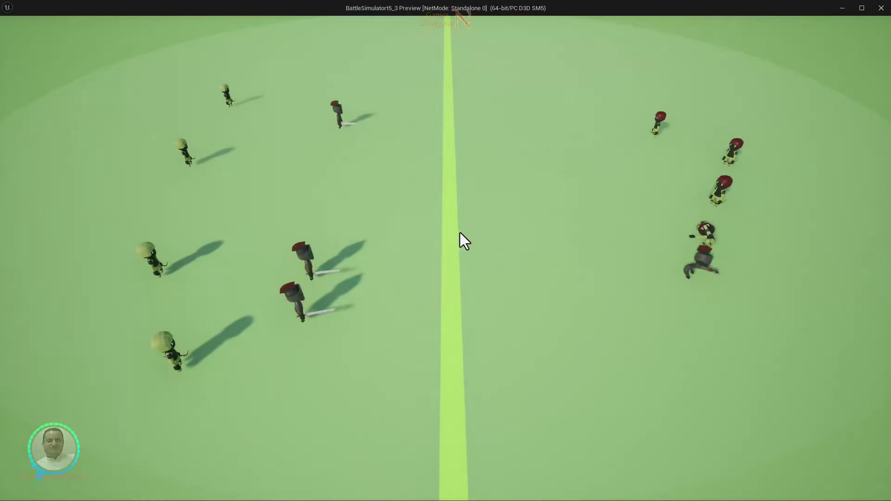
{"action": "left_click", "coordinate": [227, 96]}
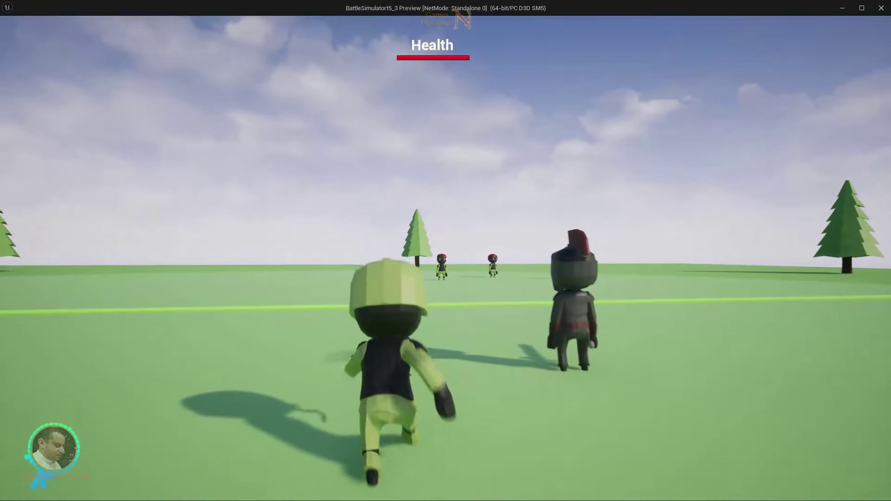
{"action": "key", "text": "Escape"}
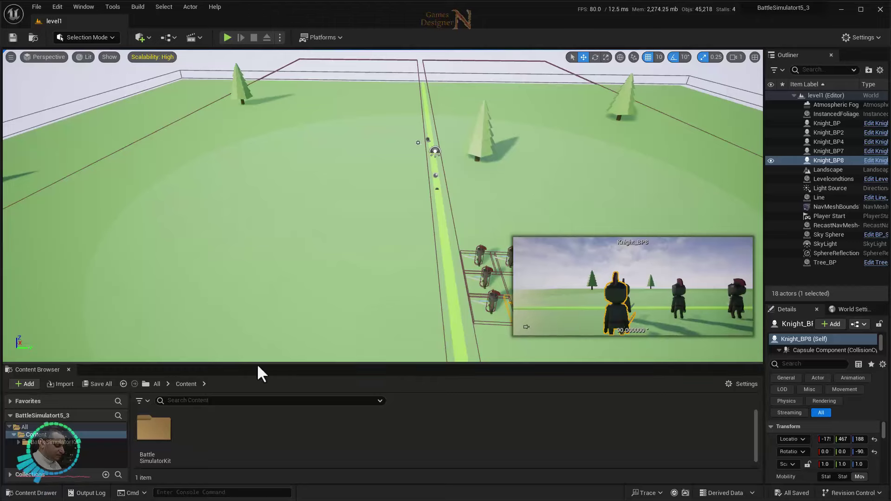
- Browse to BattleSimulatorKit > Playercharacter > Maps, select mainmenu, and open Project Settings
{"action": "mouse_move", "coordinate": [447, 162]}
{"action": "right_mouse_down"}
{"action": "mouse_move", "coordinate": [352, 223]}
{"action": "mouse_move", "coordinate": [324, 225]}
{"action": "right_mouse_up"}
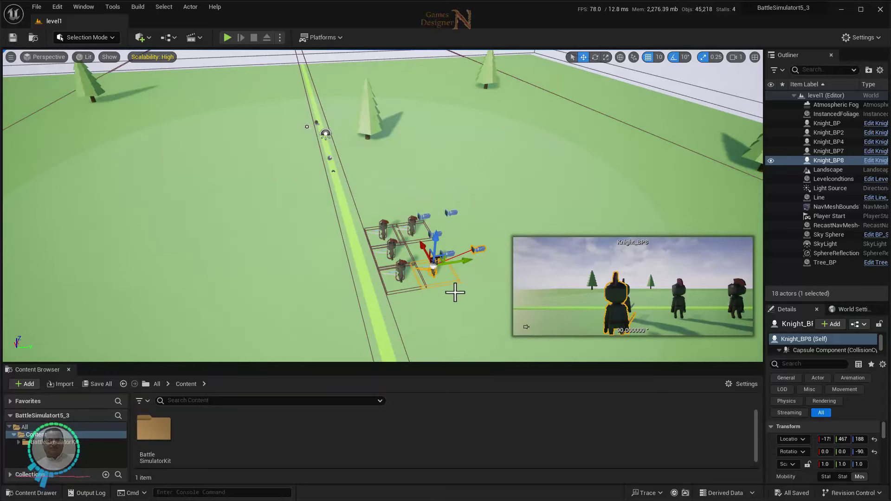
{"action": "right_click_drag", "start_coordinate": [455, 292], "coordinate": [450, 295]}
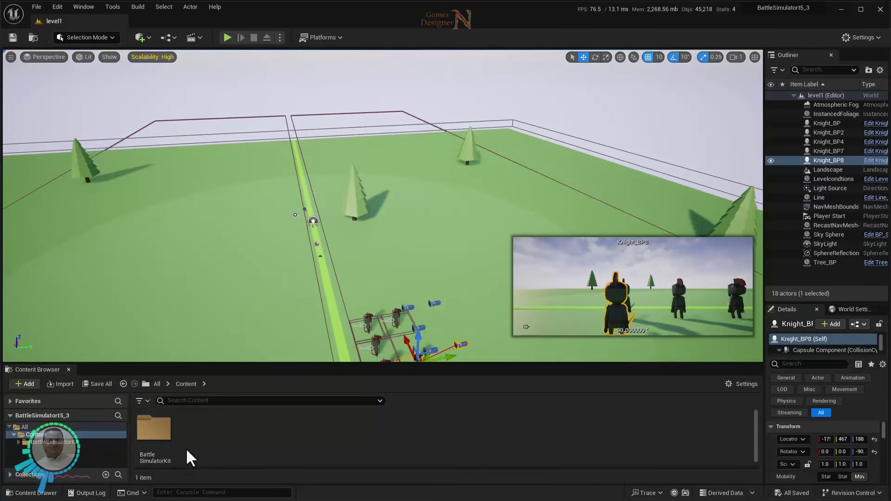
{"action": "left_click", "coordinate": [158, 434]}
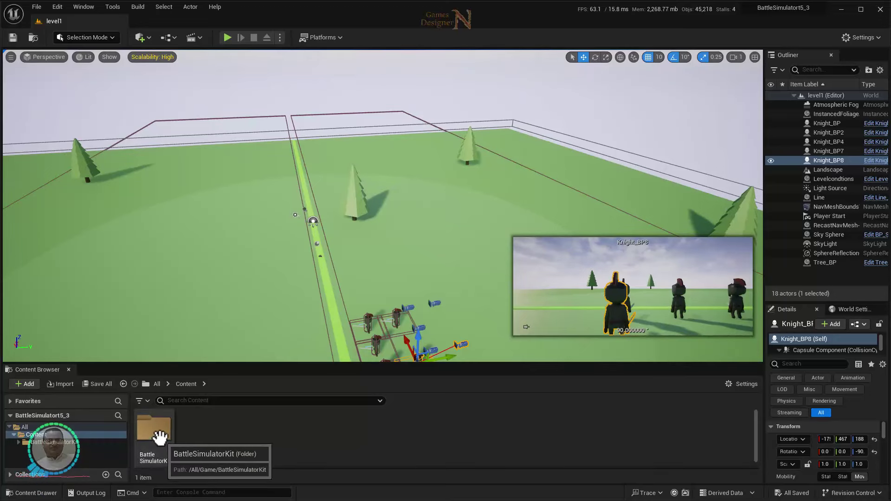
{"action": "double_click", "coordinate": [157, 435]}
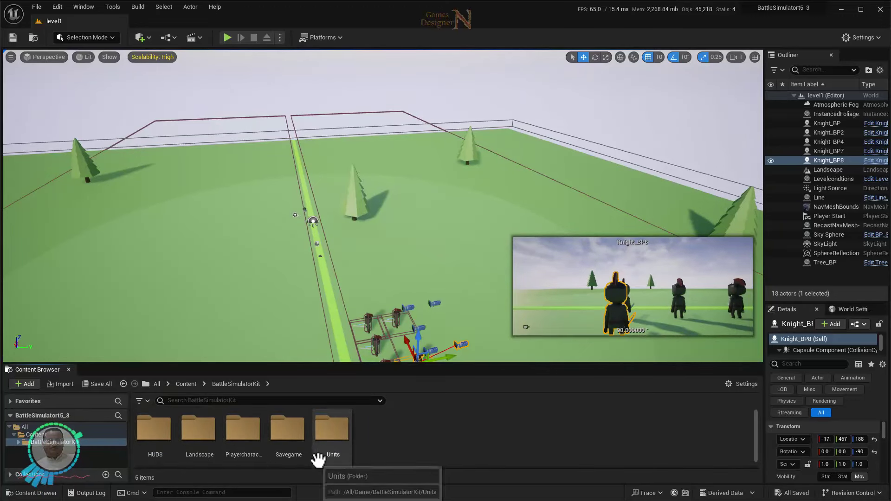
{"action": "double_click", "coordinate": [250, 436]}
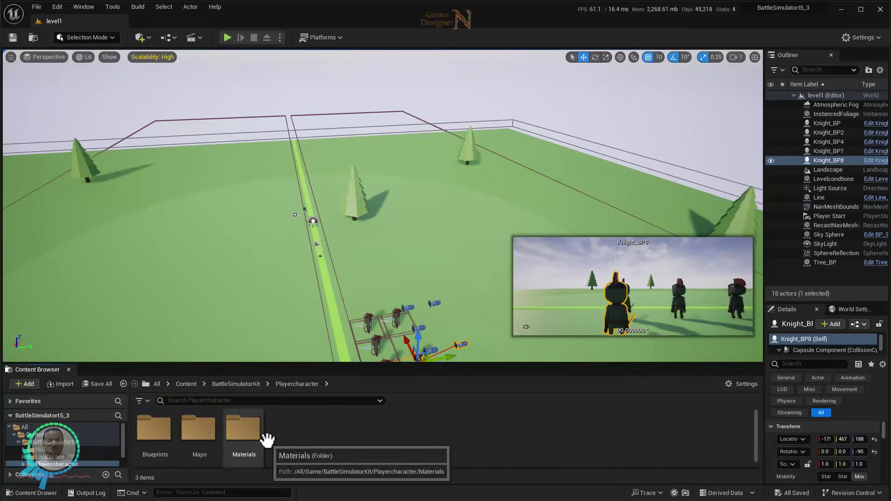
{"action": "double_click", "coordinate": [199, 432]}
{"action": "left_click", "coordinate": [422, 441]}
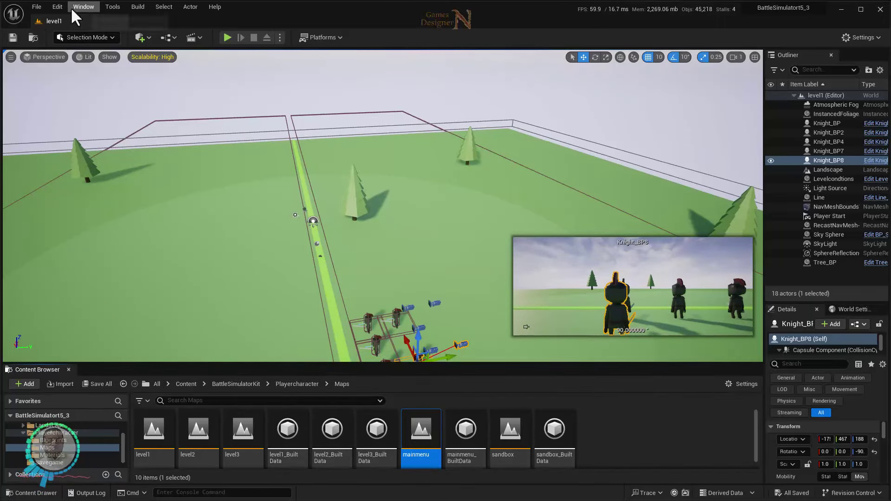
{"action": "left_click", "coordinate": [57, 7]}
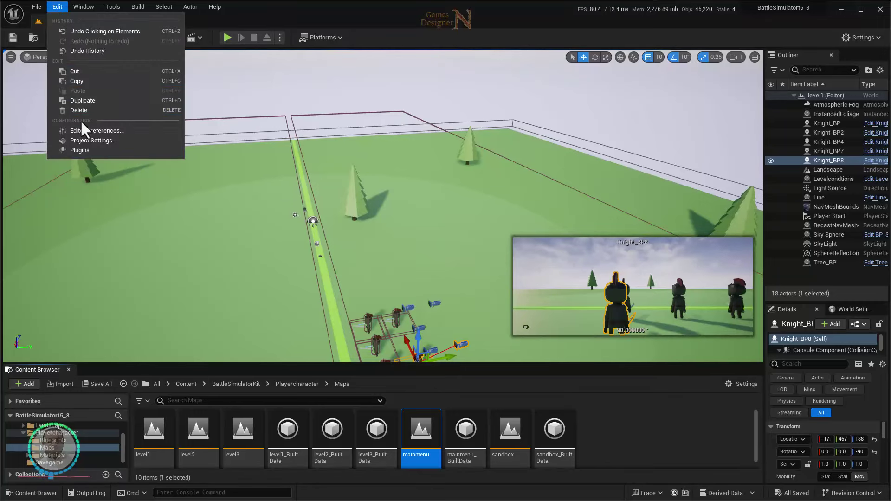
{"action": "left_click", "coordinate": [82, 141]}
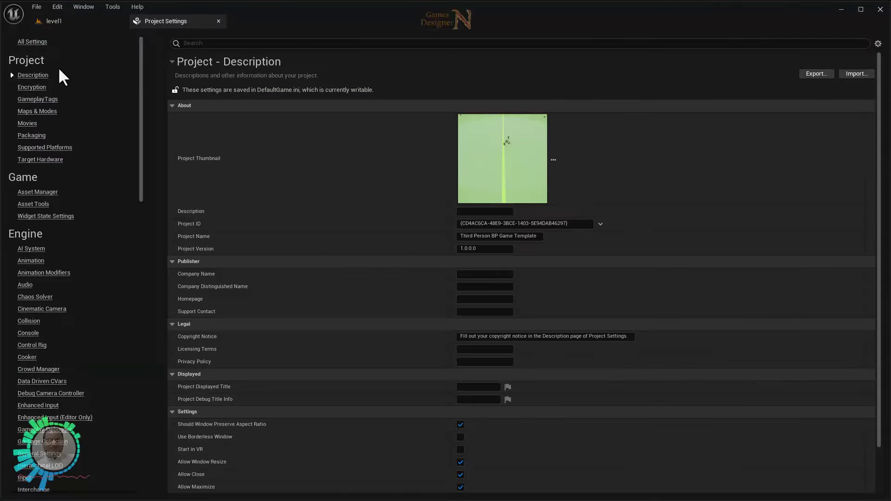
- In Maps & Modes, choose mainmenu for Editor Startup Map and Game Default Map, then close the tab
{"action": "left_click", "coordinate": [42, 111]}
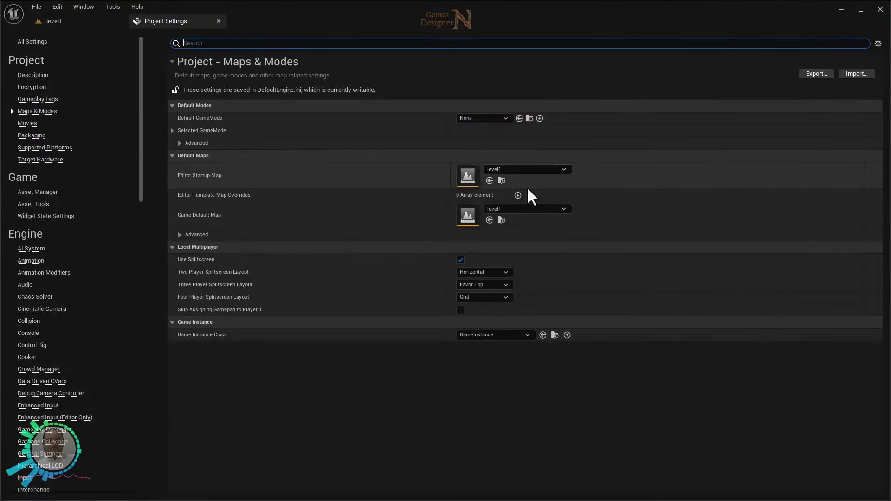
{"action": "left_click", "coordinate": [513, 170]}
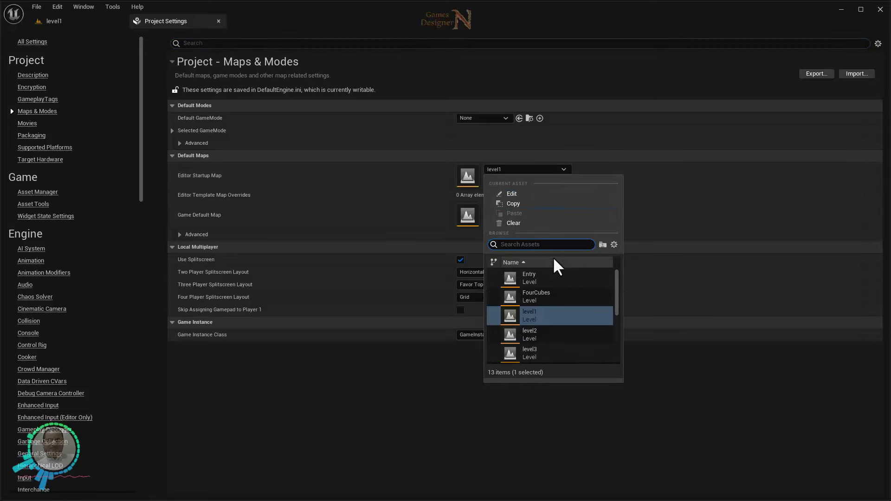
{"action": "left_click_drag", "start_coordinate": [617, 295], "coordinate": [617, 315]}
{"action": "left_click", "coordinate": [543, 307]}
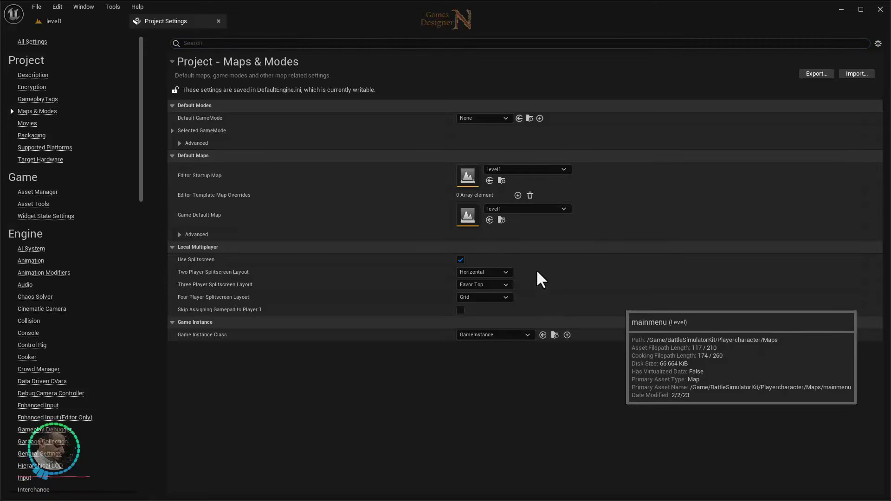
{"action": "left_click", "coordinate": [509, 211]}
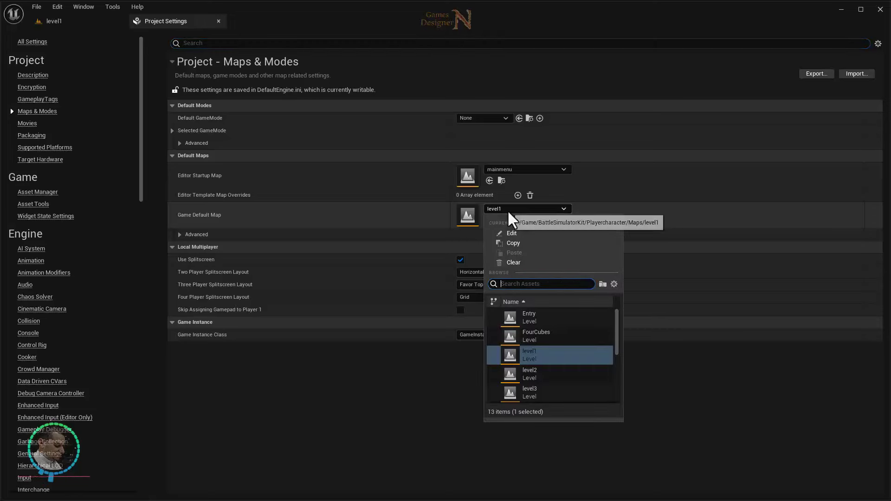
{"action": "left_click_drag", "start_coordinate": [615, 342], "coordinate": [615, 356]}
{"action": "left_click", "coordinate": [549, 360]}
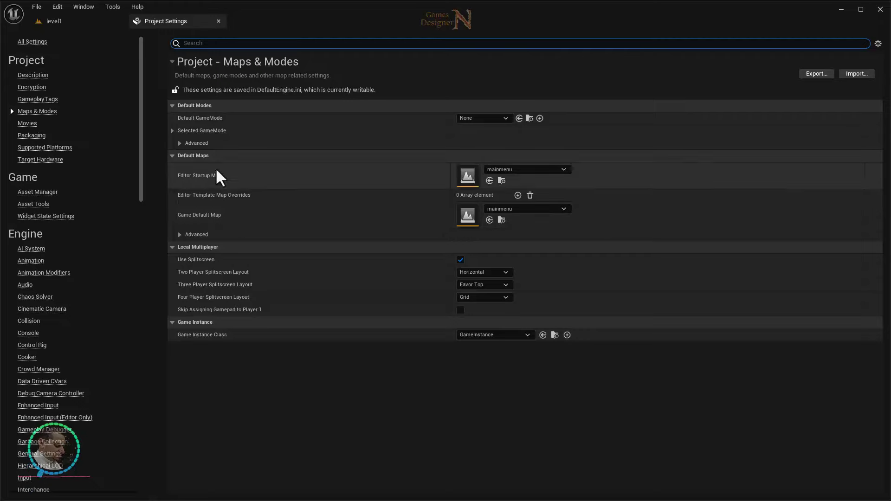
{"action": "left_click", "coordinate": [219, 21]}
- Look through the Playercharacter Blueprints and Savegame folders, enlarging the Content Browser
{"action": "right_click_drag", "start_coordinate": [526, 327], "coordinate": [527, 326]}
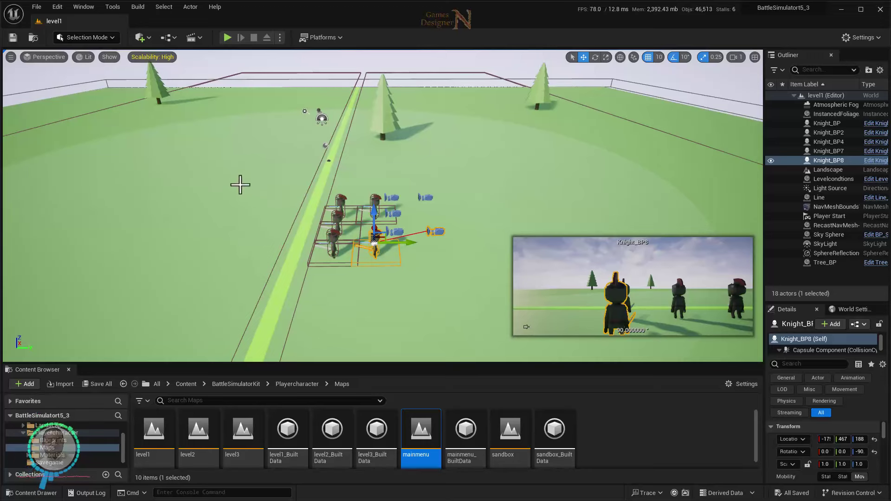
{"action": "left_click", "coordinate": [302, 384]}
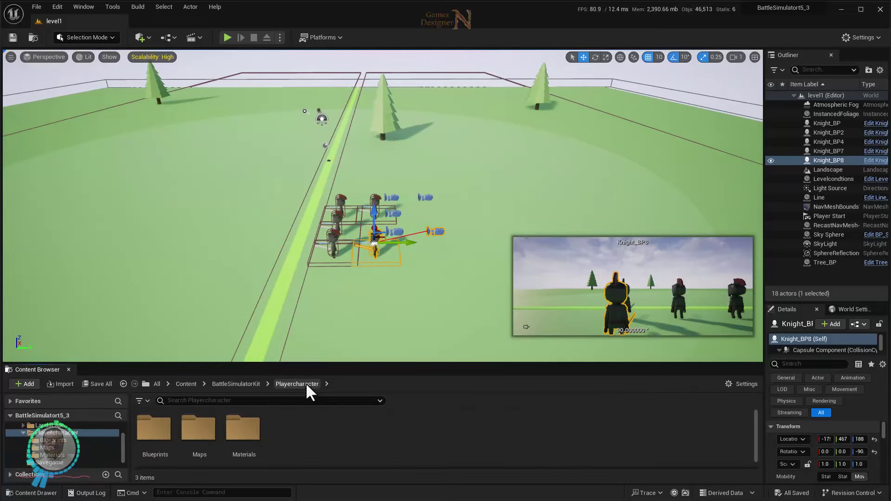
{"action": "double_click", "coordinate": [160, 438]}
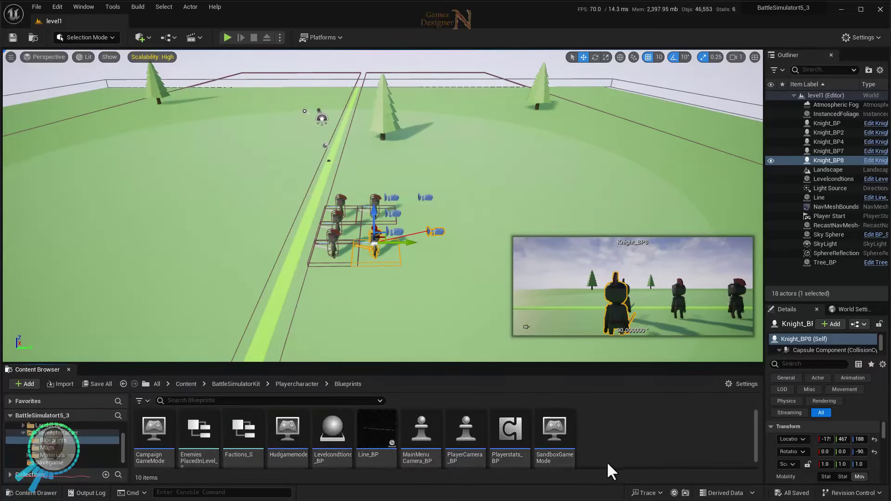
{"action": "left_click_drag", "start_coordinate": [451, 364], "coordinate": [451, 282]}
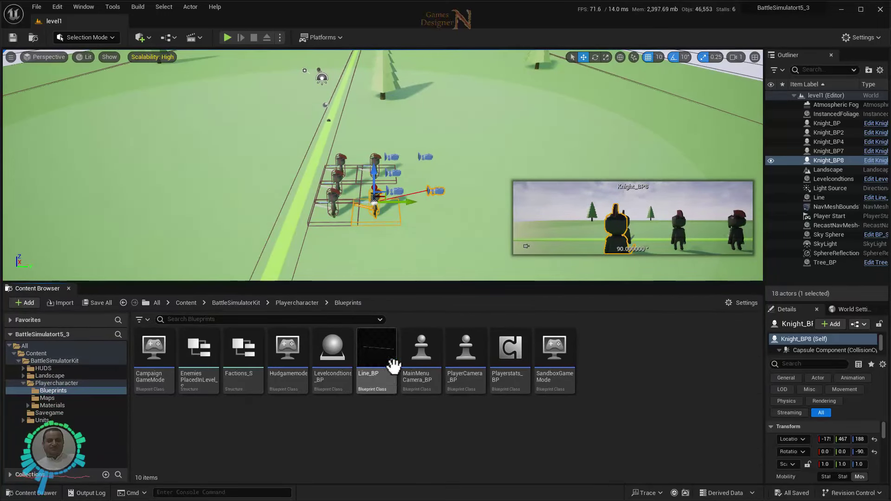
{"action": "left_click", "coordinate": [237, 302]}
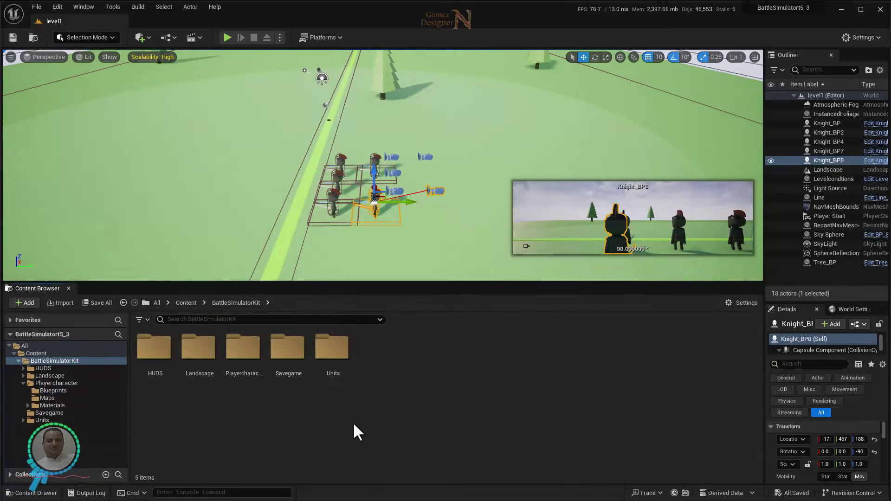
{"action": "double_click", "coordinate": [289, 348]}
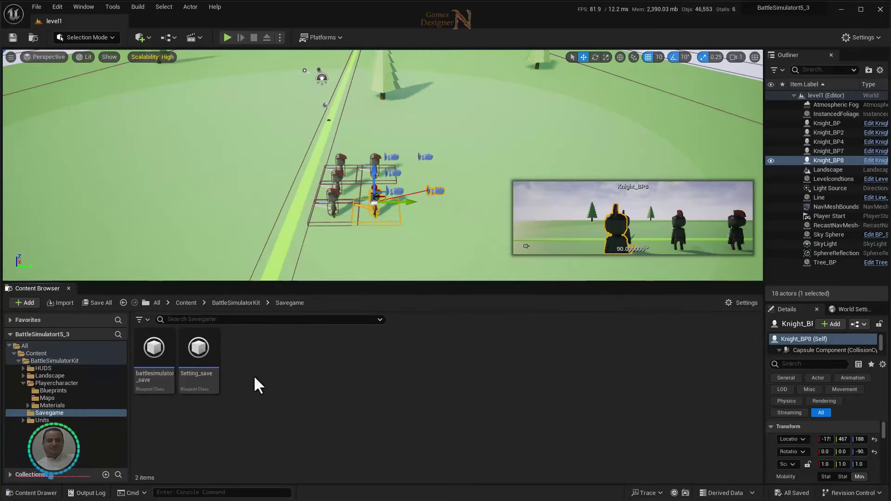
- Open Content > BattleSimulatorKit > Units > Blueprints
{"action": "left_click", "coordinate": [189, 302]}
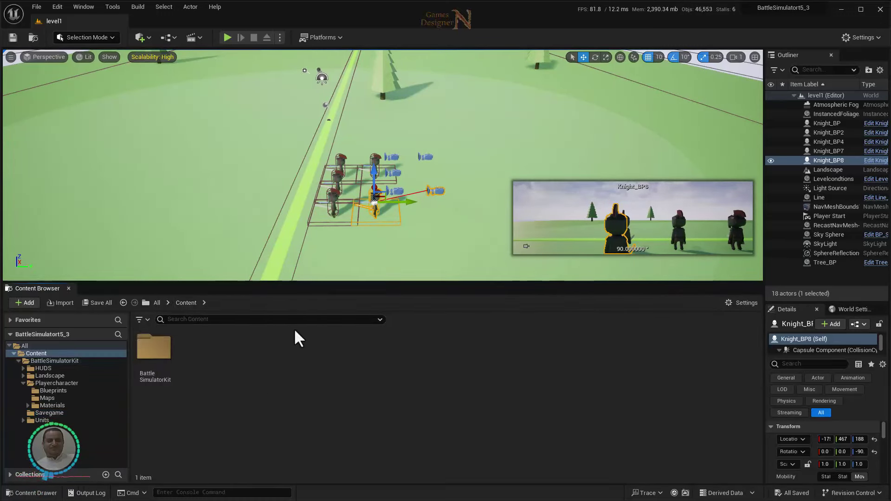
{"action": "double_click", "coordinate": [152, 355]}
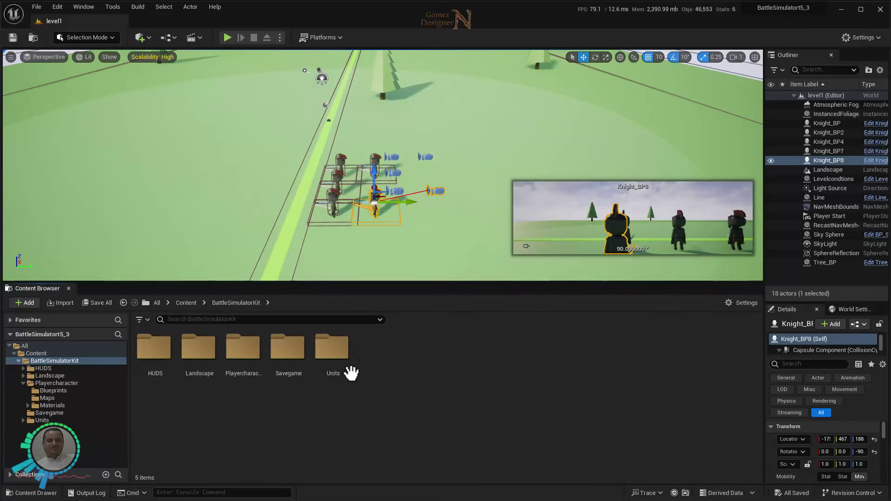
{"action": "double_click", "coordinate": [342, 358]}
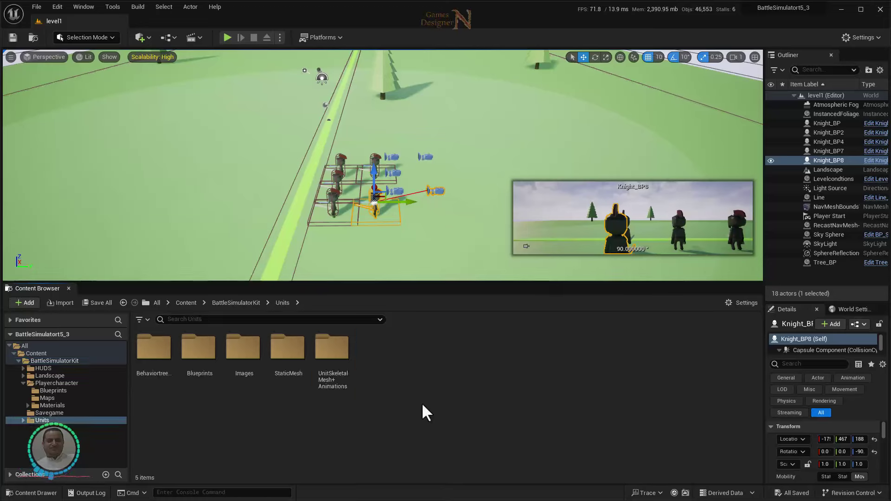
{"action": "double_click", "coordinate": [198, 349]}
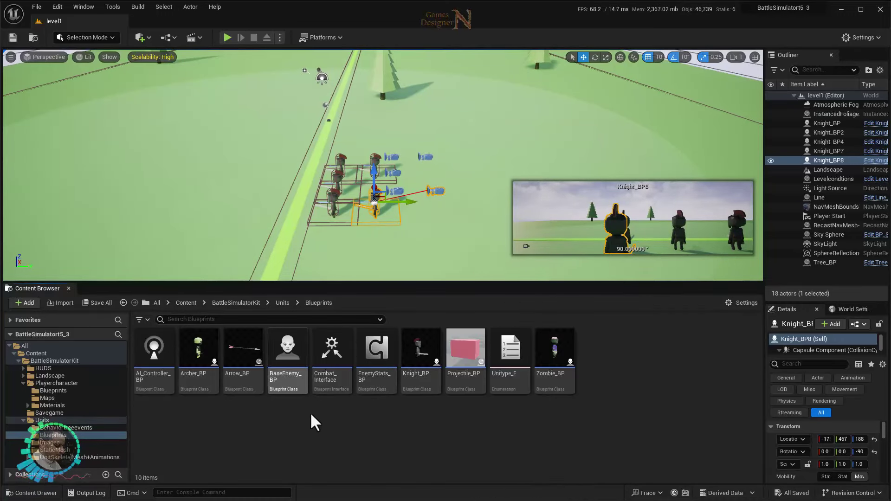
- Select BaseEnemy_BP and move the viewport camera in close to the knights
{"action": "left_click", "coordinate": [283, 353]}
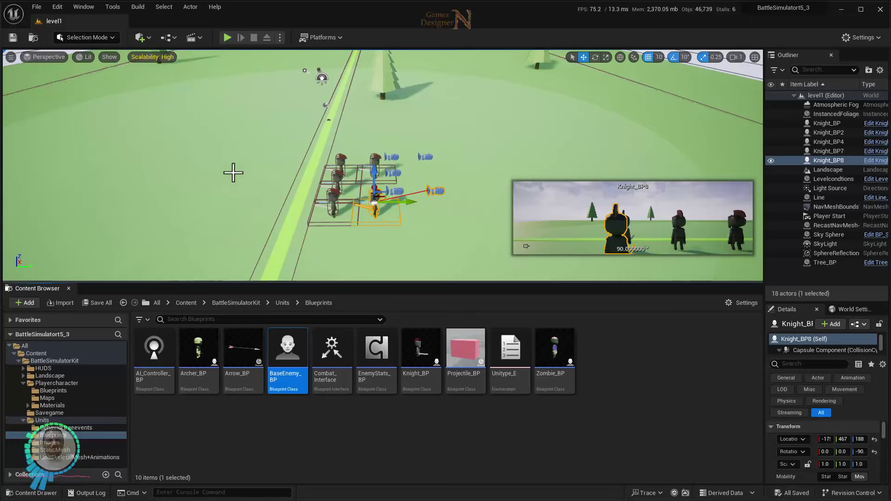
{"action": "right_click_drag", "start_coordinate": [290, 190], "coordinate": [259, 185]}
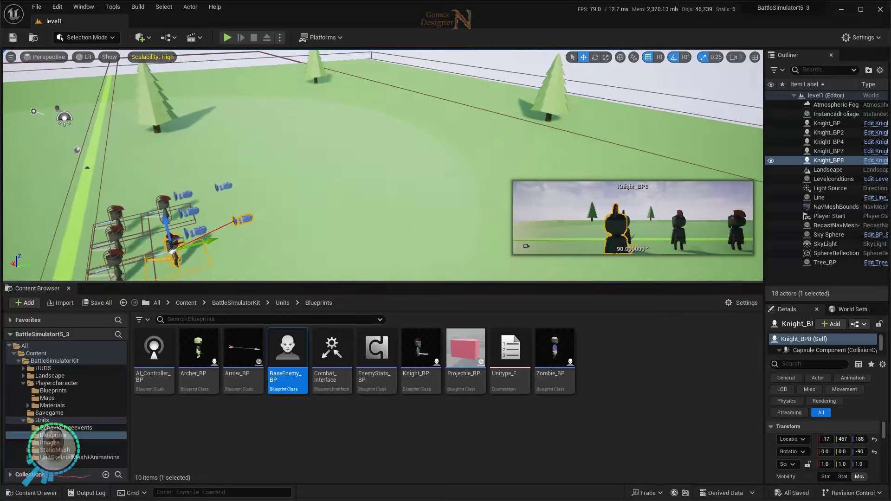
{"action": "right_click_drag", "start_coordinate": [307, 195], "coordinate": [298, 189]}
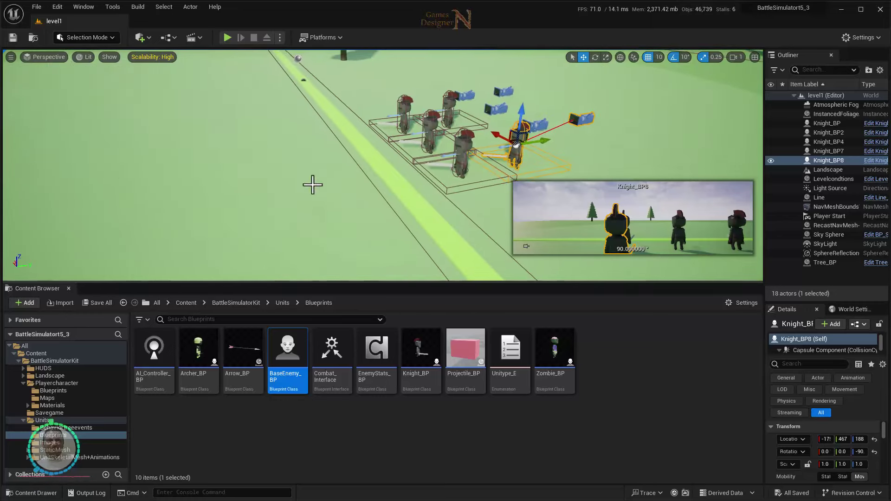
{"action": "right_click_drag", "start_coordinate": [313, 184], "coordinate": [324, 180]}
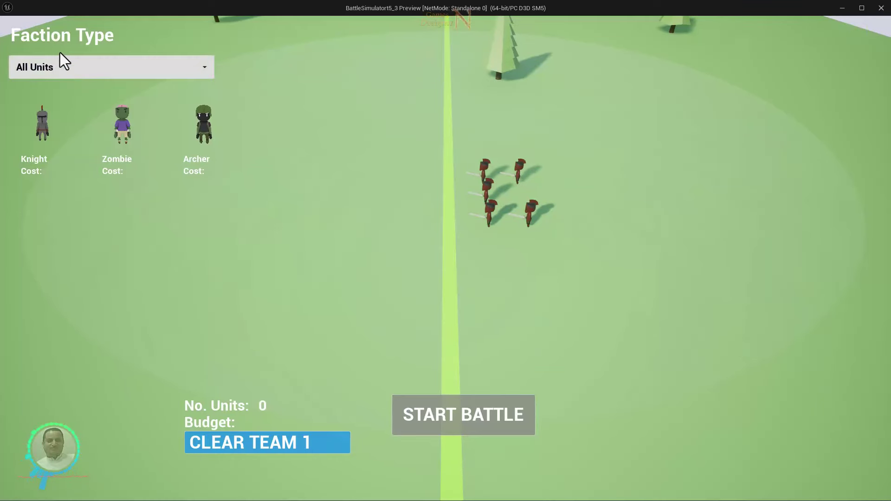
- Keep All Units as the faction type and clear team 1's units
{"action": "left_click", "coordinate": [48, 66]}
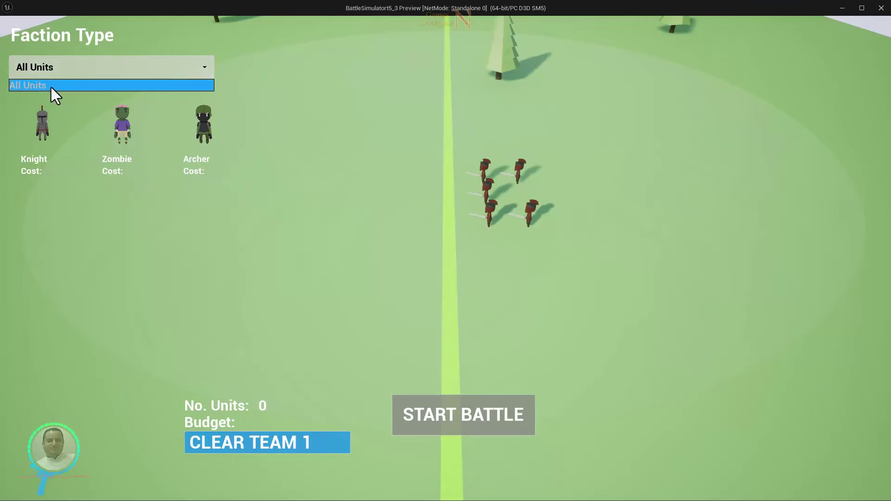
{"action": "left_click", "coordinate": [51, 87]}
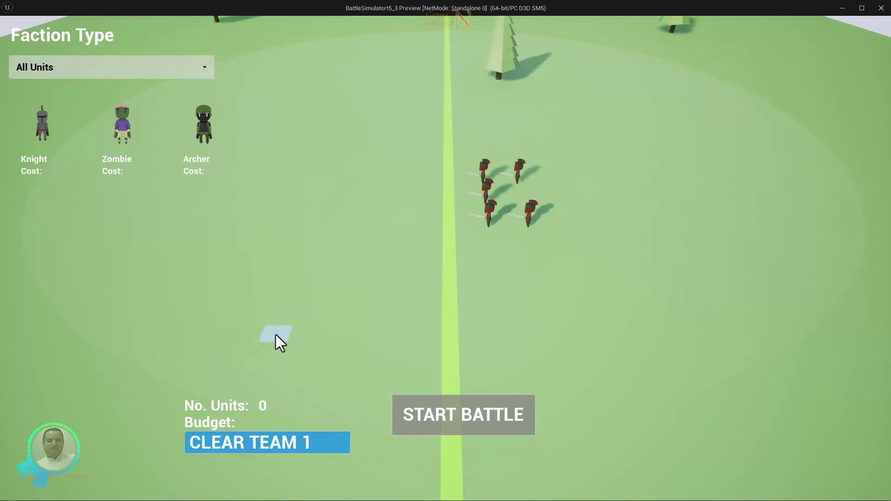
{"action": "left_click", "coordinate": [266, 453]}
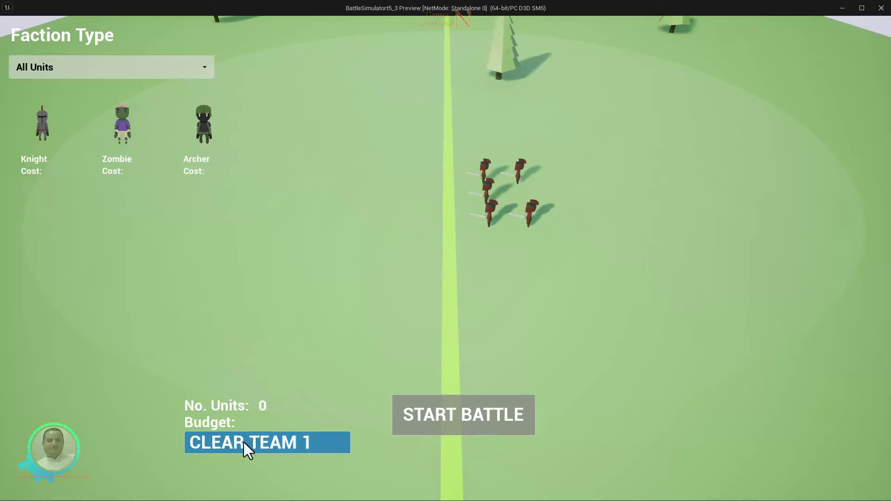
{"action": "left_click", "coordinate": [255, 446]}
{"action": "left_click", "coordinate": [272, 447]}
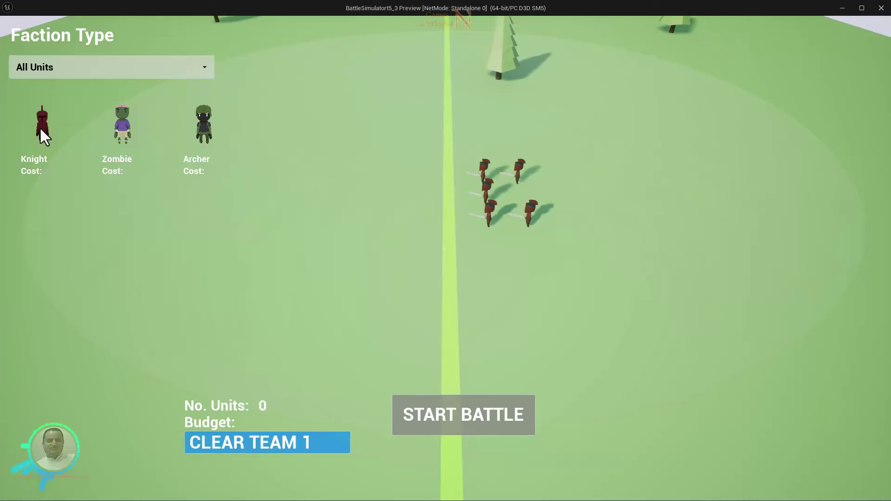
- Place a column of seven knights on the left and start the battle
{"action": "left_click", "coordinate": [401, 88]}
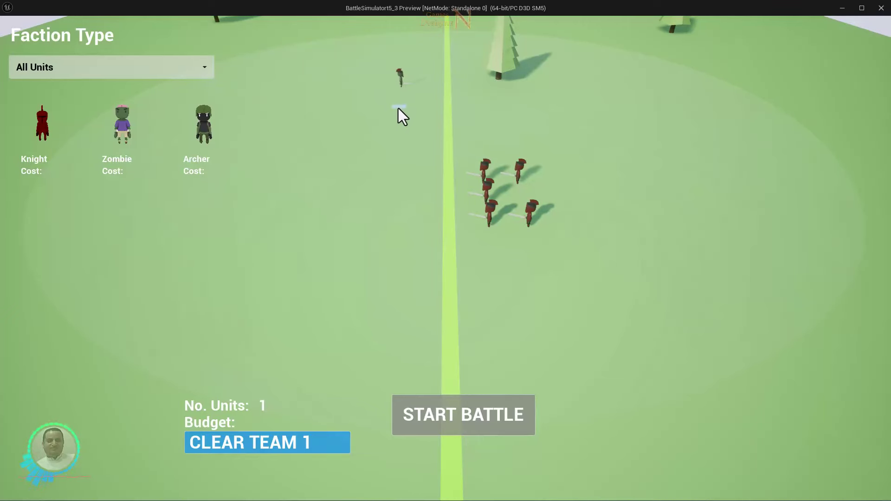
{"action": "left_click", "coordinate": [396, 110]}
{"action": "left_click", "coordinate": [391, 152]}
{"action": "left_click", "coordinate": [395, 209]}
{"action": "left_click", "coordinate": [397, 242]}
{"action": "left_click", "coordinate": [394, 273]}
{"action": "left_click", "coordinate": [381, 325]}
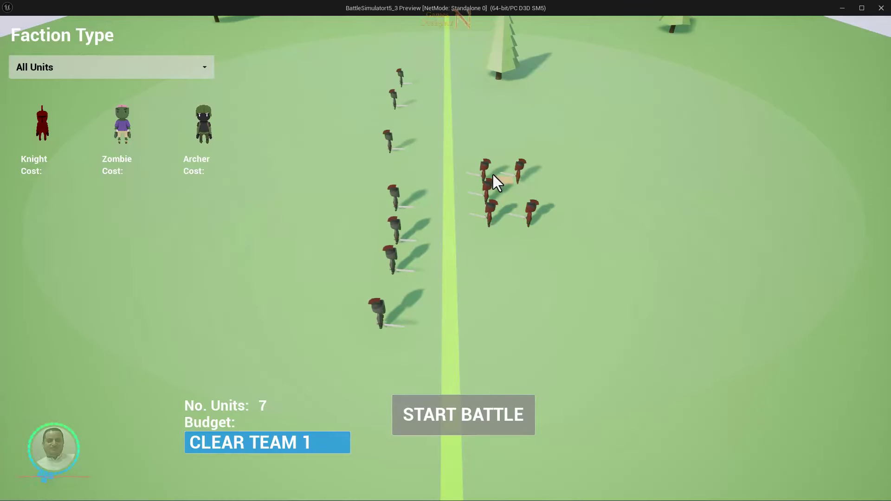
{"action": "left_click", "coordinate": [446, 417]}
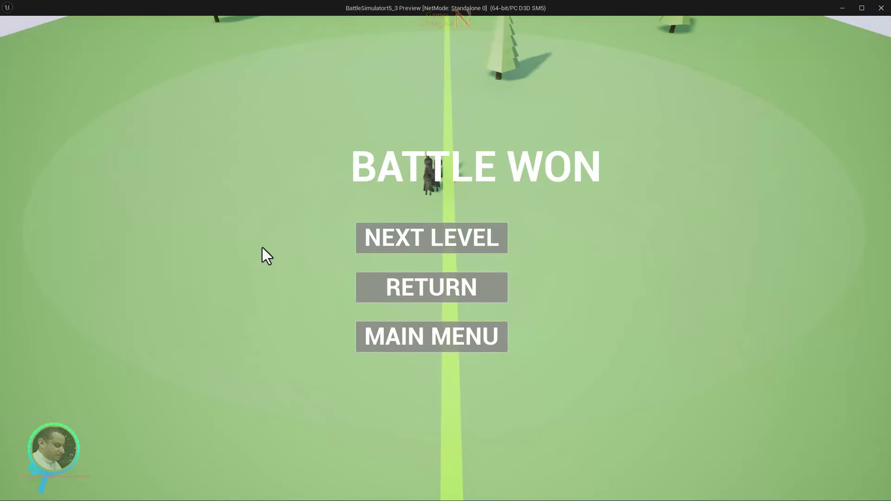
- Advance to the next level from the Battle Won screen
{"action": "left_click", "coordinate": [416, 241]}
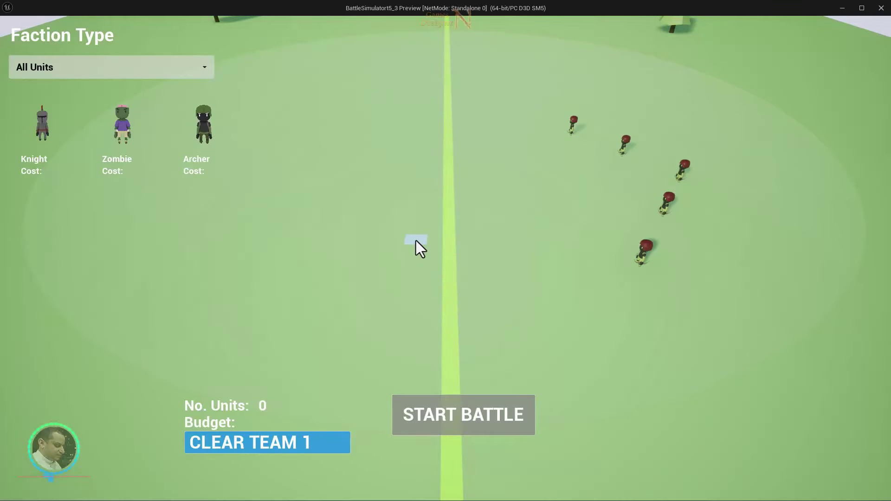
- Select archers and place five of them on team 1's side
{"action": "left_click", "coordinate": [202, 133]}
{"action": "left_click", "coordinate": [303, 97]}
{"action": "left_click", "coordinate": [262, 125]}
{"action": "left_click", "coordinate": [231, 177]}
{"action": "left_click", "coordinate": [220, 264]}
{"action": "left_click", "coordinate": [245, 332]}
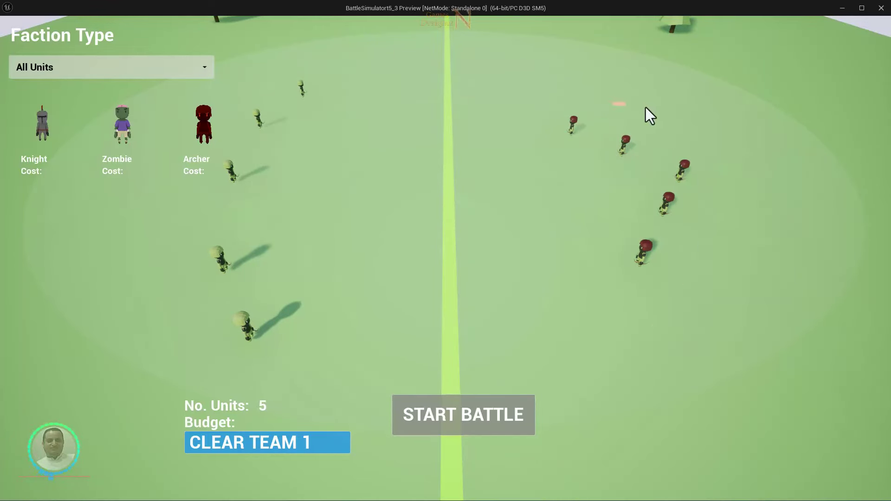
- Add a column of five knights and one zombie on the left side
{"action": "left_click", "coordinate": [55, 138]}
{"action": "left_click", "coordinate": [355, 146]}
{"action": "left_click", "coordinate": [346, 177]}
{"action": "left_click", "coordinate": [343, 232]}
{"action": "left_click", "coordinate": [339, 273]}
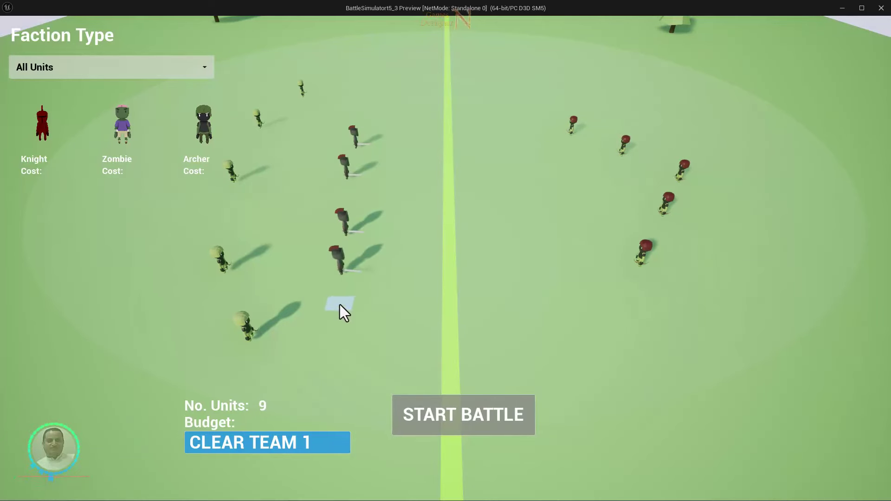
{"action": "left_click", "coordinate": [340, 305]}
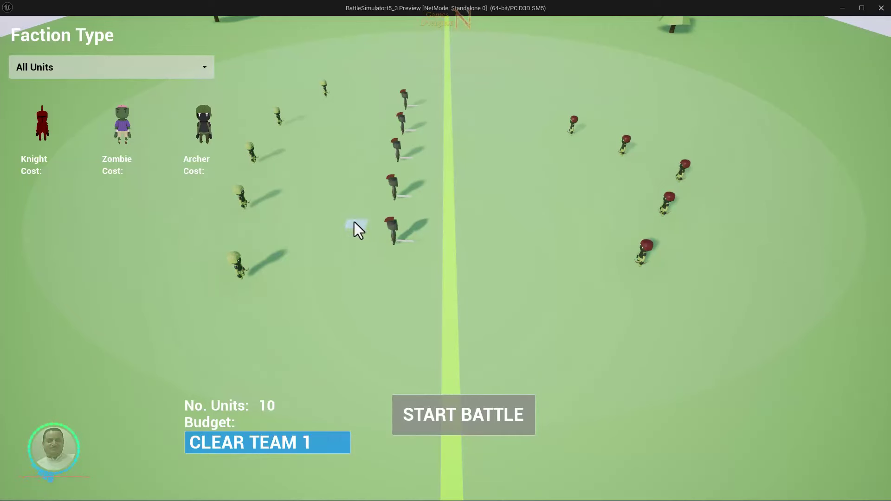
{"action": "left_click", "coordinate": [122, 129]}
{"action": "left_click", "coordinate": [356, 310]}
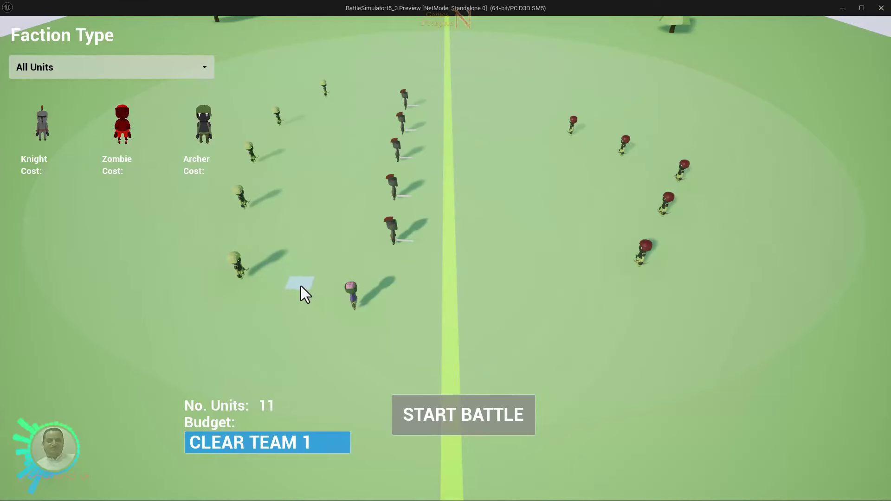
- Remove the zombie, three knights and five archers from team 1
{"action": "right_click", "coordinate": [353, 304]}
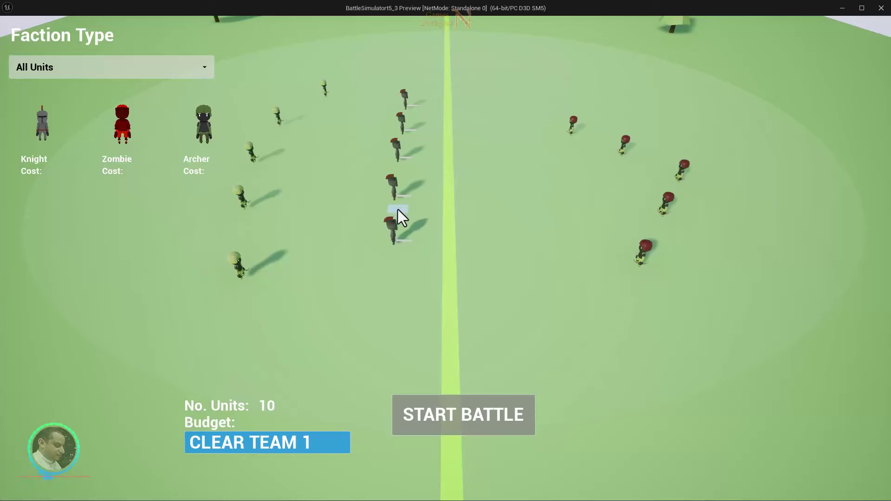
{"action": "right_click", "coordinate": [393, 186]}
{"action": "right_click", "coordinate": [397, 151]}
{"action": "right_click", "coordinate": [398, 236]}
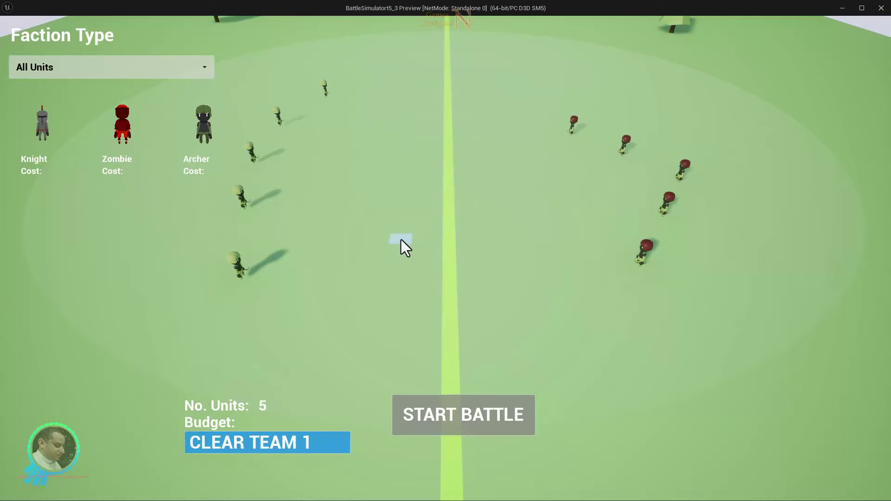
{"action": "right_click", "coordinate": [239, 276]}
{"action": "right_click", "coordinate": [242, 204]}
{"action": "right_click", "coordinate": [252, 157]}
{"action": "right_click", "coordinate": [279, 121]}
{"action": "right_click", "coordinate": [326, 91]}
- Drag a line of knights down the left field, then remove the right column's knights
{"action": "left_click", "coordinate": [43, 129]}
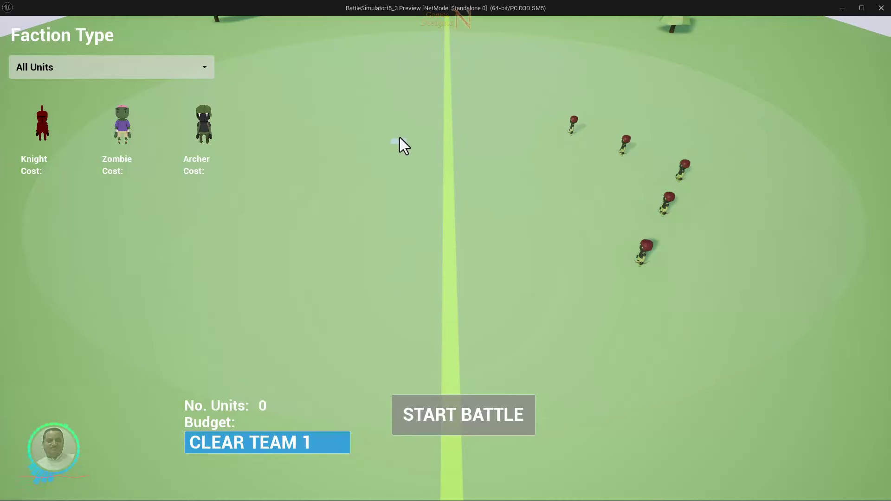
{"action": "mouse_move", "coordinate": [399, 114]}
{"action": "left_mouse_down"}
{"action": "mouse_move", "coordinate": [297, 326]}
{"action": "mouse_move", "coordinate": [364, 95]}
{"action": "mouse_move", "coordinate": [289, 158]}
{"action": "mouse_move", "coordinate": [276, 140]}
{"action": "mouse_move", "coordinate": [319, 190]}
{"action": "left_mouse_up"}
{"action": "left_click", "coordinate": [200, 138]}
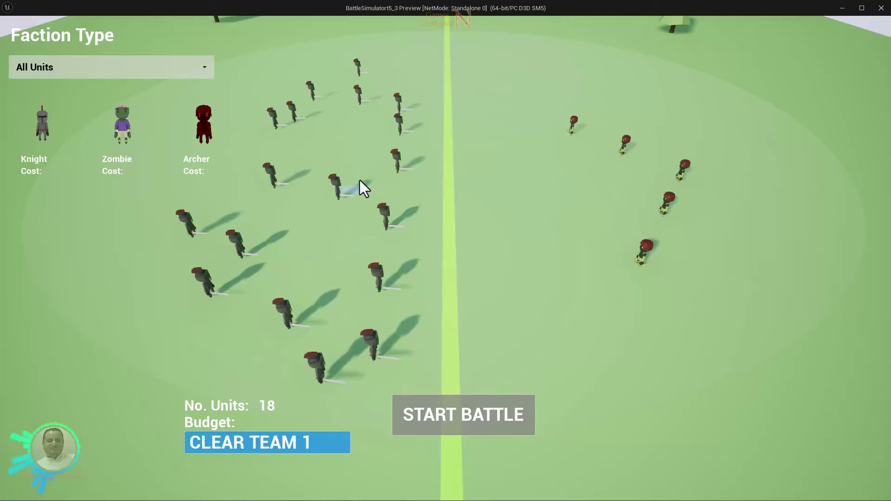
{"action": "right_click", "coordinate": [397, 160]}
{"action": "right_click", "coordinate": [399, 98]}
{"action": "right_click", "coordinate": [399, 125]}
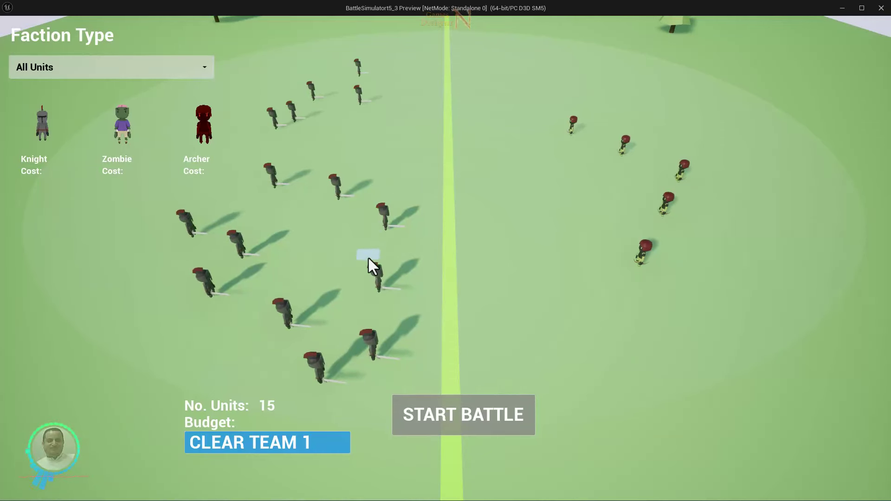
{"action": "right_click", "coordinate": [383, 216]}
{"action": "right_click", "coordinate": [376, 277]}
{"action": "right_click", "coordinate": [372, 344]}
- Remove all remaining knights, bringing team 1's unit count back to 0
{"action": "right_click", "coordinate": [353, 369]}
{"action": "right_click", "coordinate": [296, 320]}
{"action": "right_click", "coordinate": [241, 276]}
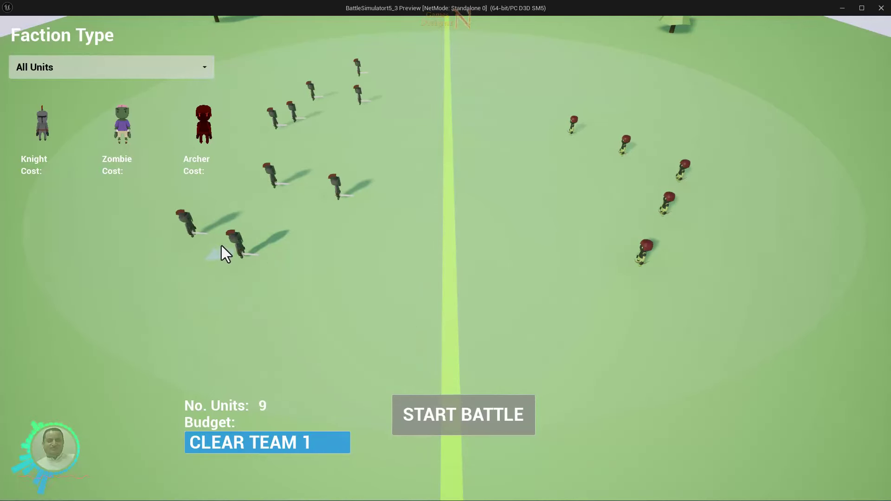
{"action": "right_click", "coordinate": [204, 227]}
{"action": "right_click", "coordinate": [246, 242]}
{"action": "right_click", "coordinate": [336, 194]}
{"action": "right_click", "coordinate": [271, 176]}
{"action": "right_click", "coordinate": [274, 117]}
{"action": "right_click", "coordinate": [292, 112]}
{"action": "right_click", "coordinate": [312, 91]}
{"action": "right_click", "coordinate": [358, 70]}
{"action": "right_click", "coordinate": [358, 105]}
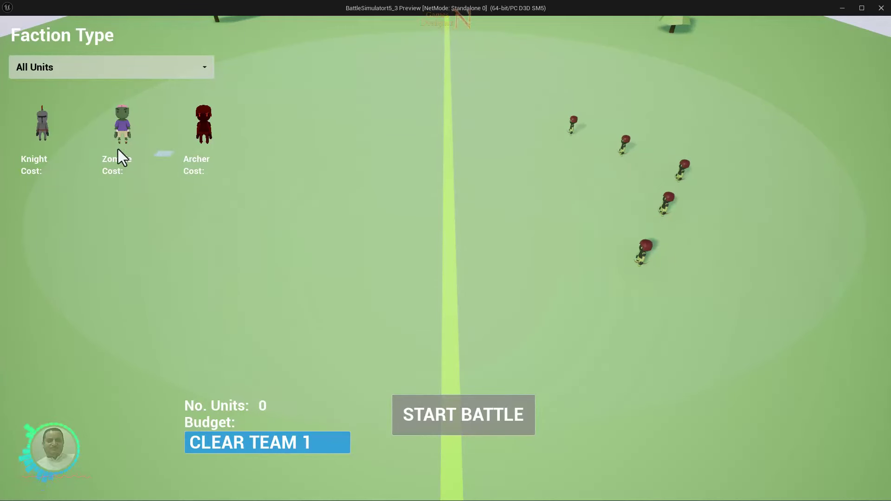
- Place five knights in a column just left of the centre line
{"action": "left_click", "coordinate": [45, 135]}
{"action": "left_click", "coordinate": [404, 111]}
{"action": "left_click", "coordinate": [399, 140]}
{"action": "left_click", "coordinate": [393, 195]}
{"action": "left_click", "coordinate": [394, 238]}
{"action": "left_click", "coordinate": [394, 285]}
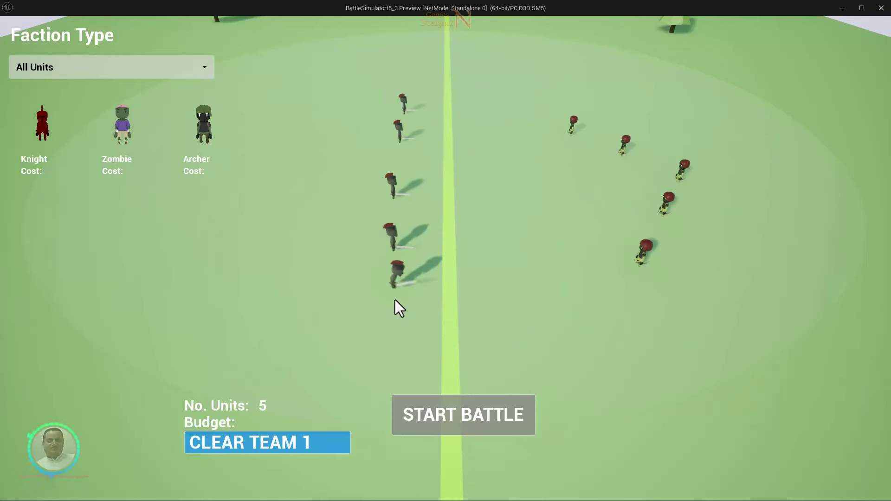
- Place five archers further left in the field and start the battle
{"action": "left_click", "coordinate": [196, 135]}
{"action": "left_click", "coordinate": [323, 97]}
{"action": "left_click", "coordinate": [288, 113]}
{"action": "left_click", "coordinate": [252, 156]}
{"action": "left_click", "coordinate": [222, 216]}
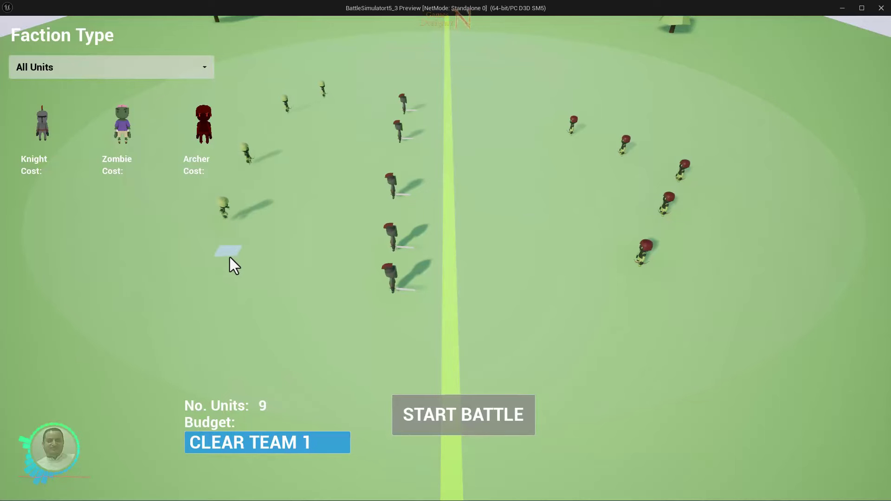
{"action": "left_click", "coordinate": [247, 289]}
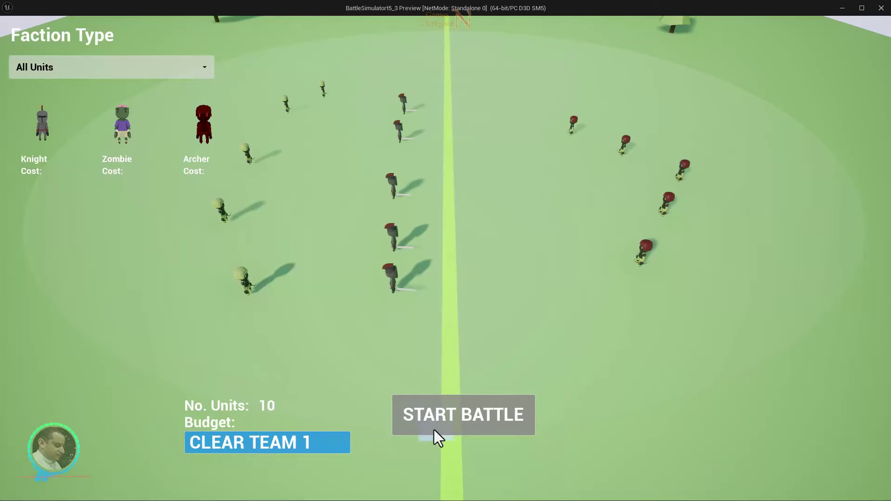
{"action": "left_click", "coordinate": [414, 397]}
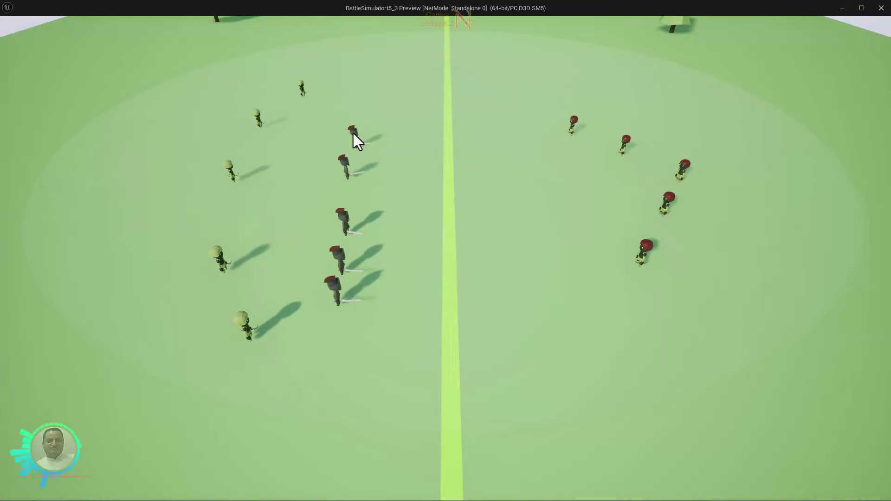
- Possess a green archer and run it forward, then take a sword soldier and return overhead
{"action": "left_click", "coordinate": [503, 133]}
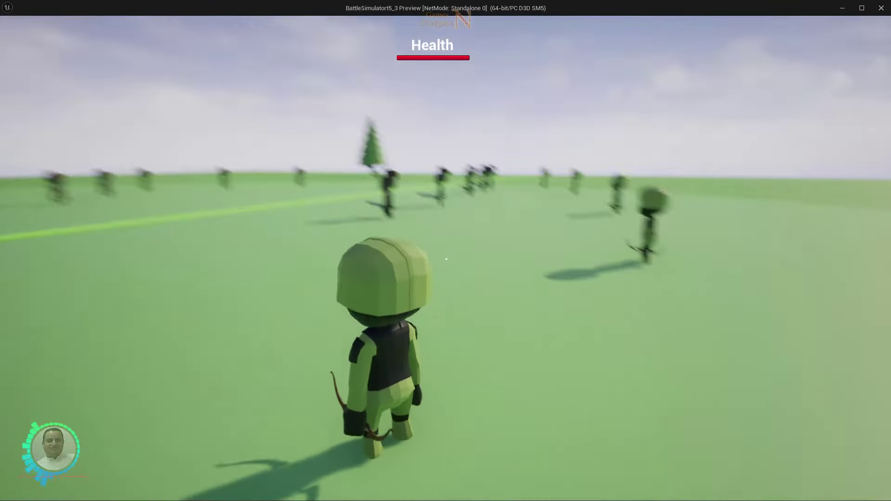
{"action": "key", "text": "w"}
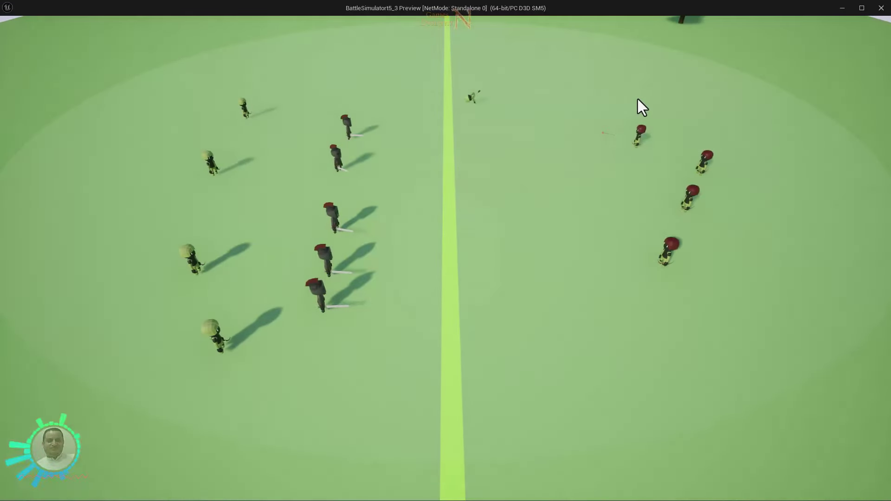
{"action": "left_click", "coordinate": [336, 155]}
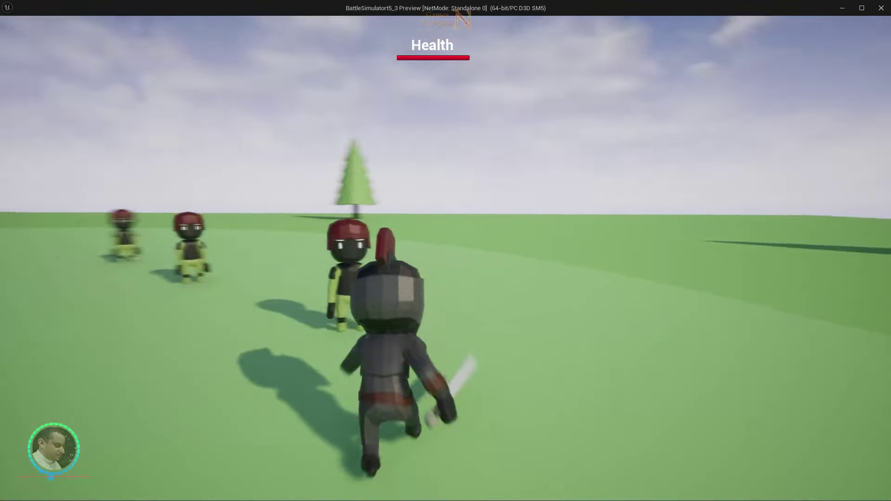
{"action": "key", "text": "Tab"}
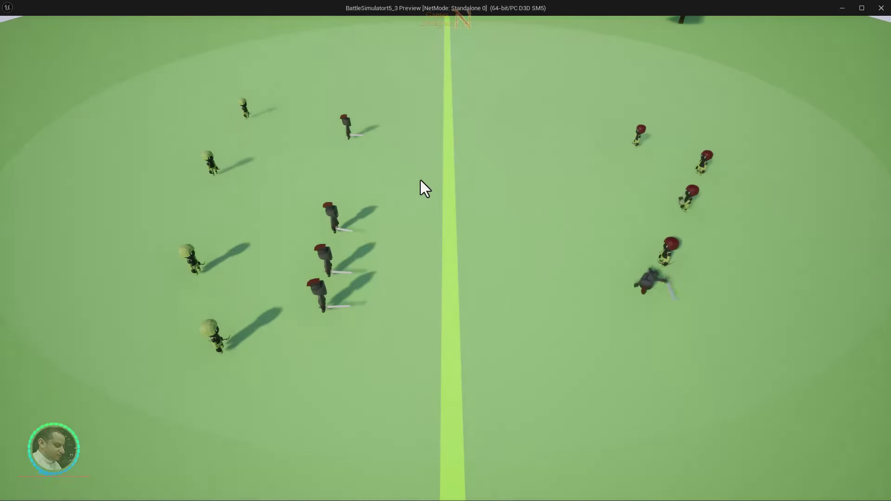
- Control a sword soldier, then an archer charging repeatedly at the enemies
{"action": "left_click", "coordinate": [332, 211]}
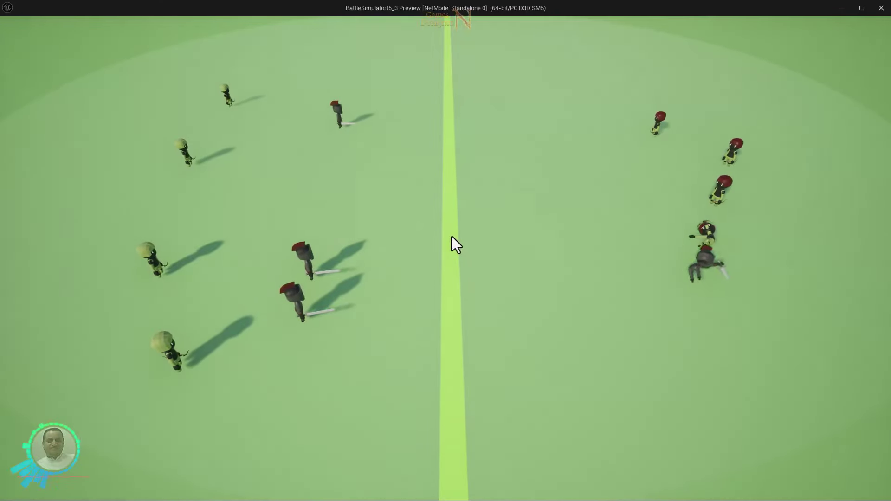
{"action": "left_click", "coordinate": [231, 103]}
{"action": "key", "text": "w"}
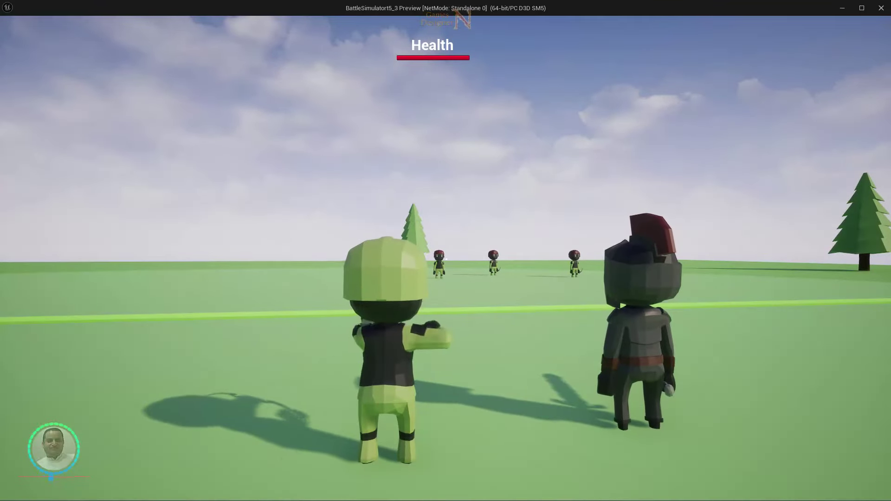
{"action": "key", "text": "w"}
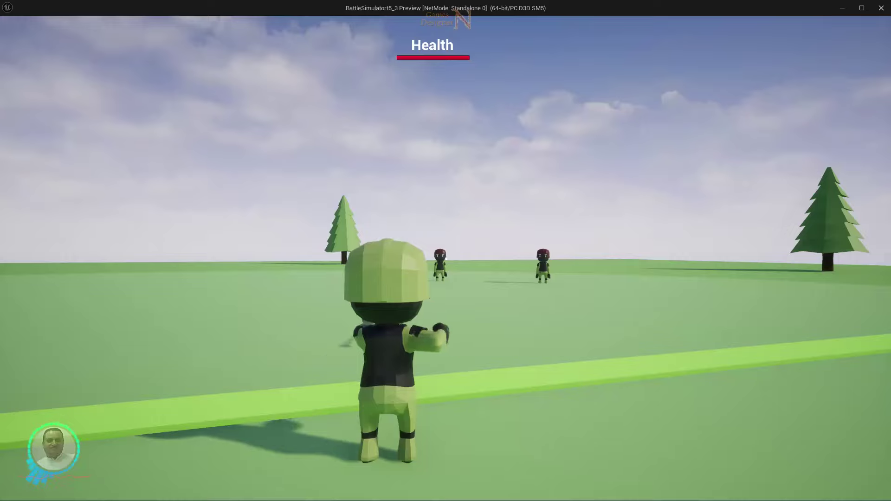
{"action": "key", "text": "w"}
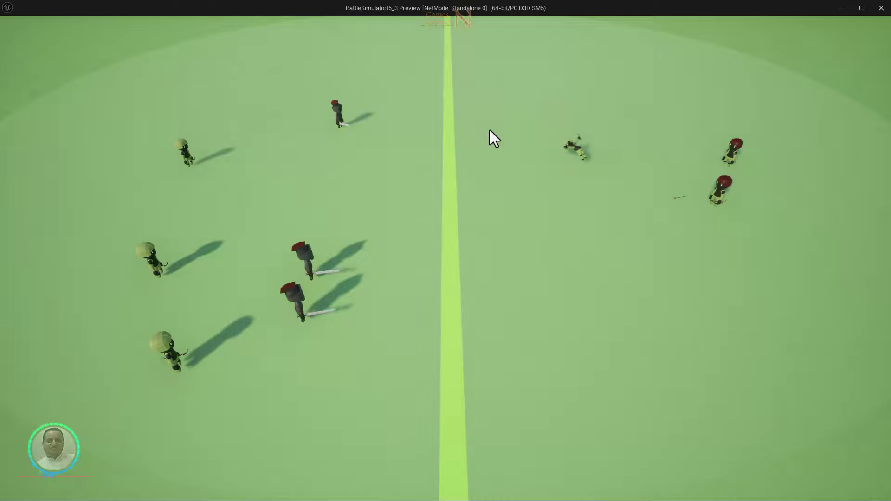
- Drive a sword soldier at the enemies, then take the red soldier and another soldier up close
{"action": "left_click", "coordinate": [340, 126]}
{"action": "key", "text": "w"}
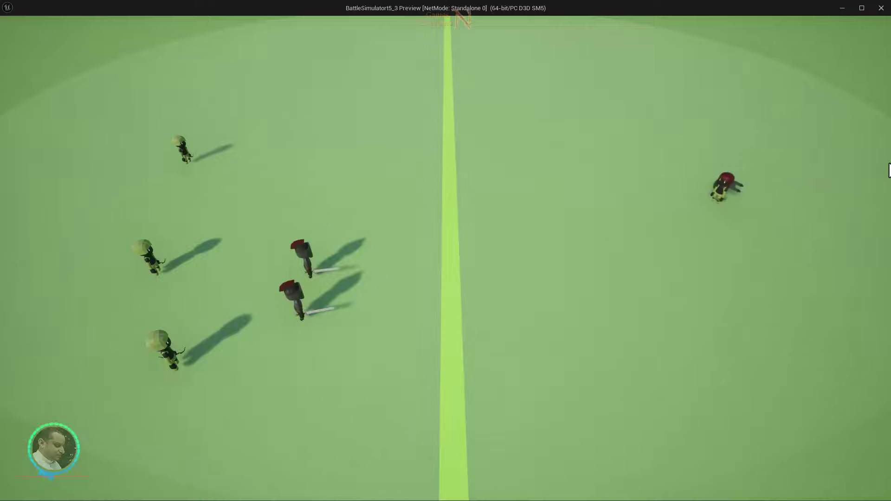
{"action": "left_click", "coordinate": [302, 259]}
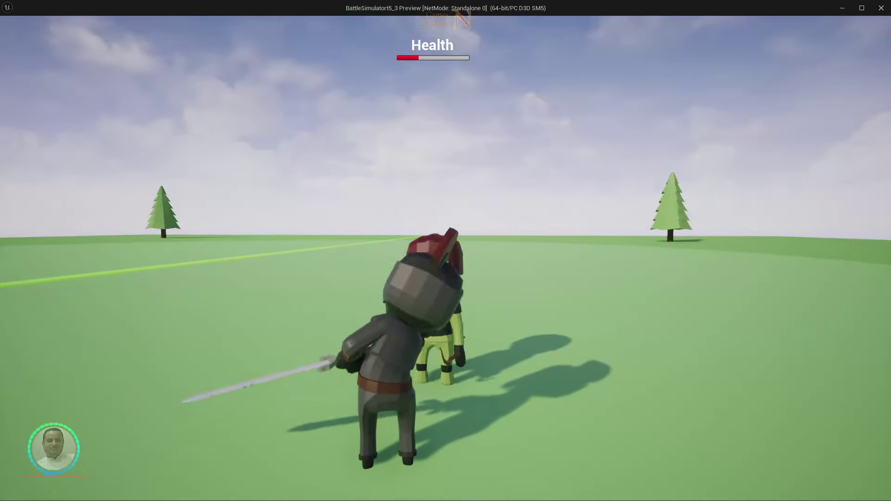
{"action": "key", "text": "Escape"}
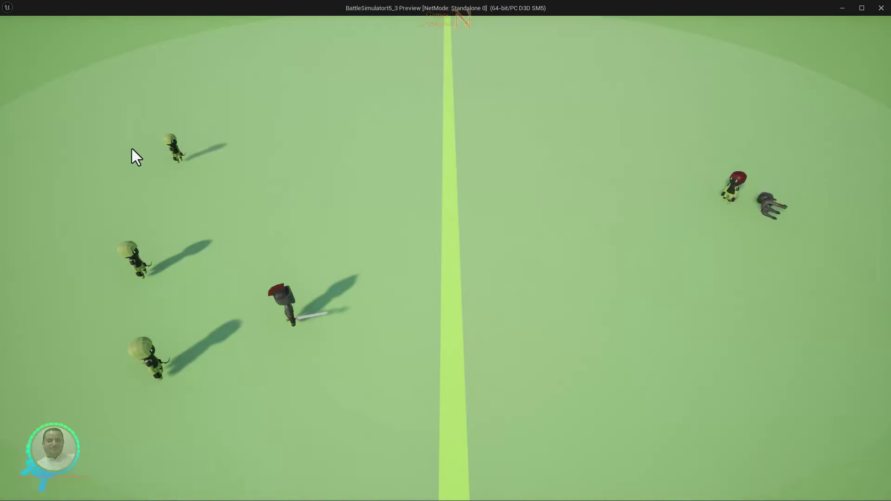
{"action": "left_click", "coordinate": [174, 146]}
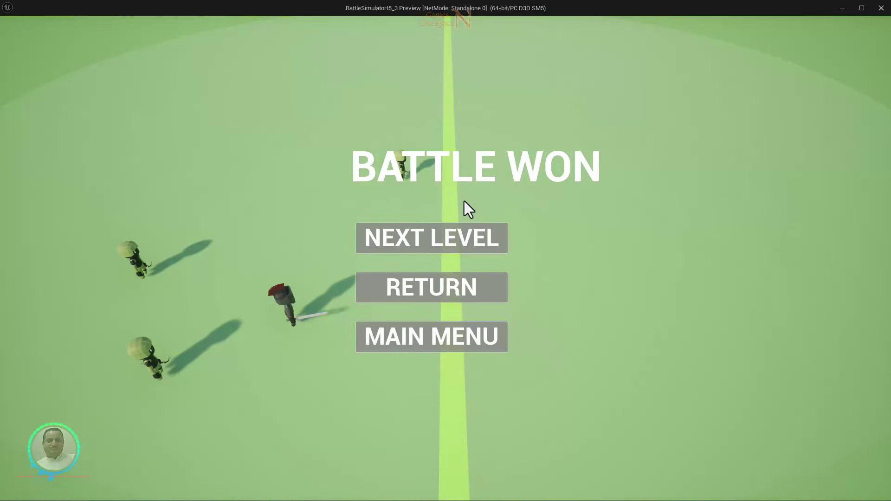
- Advance to the next level and place six knights in a column left of the centre line
{"action": "left_click", "coordinate": [428, 240]}
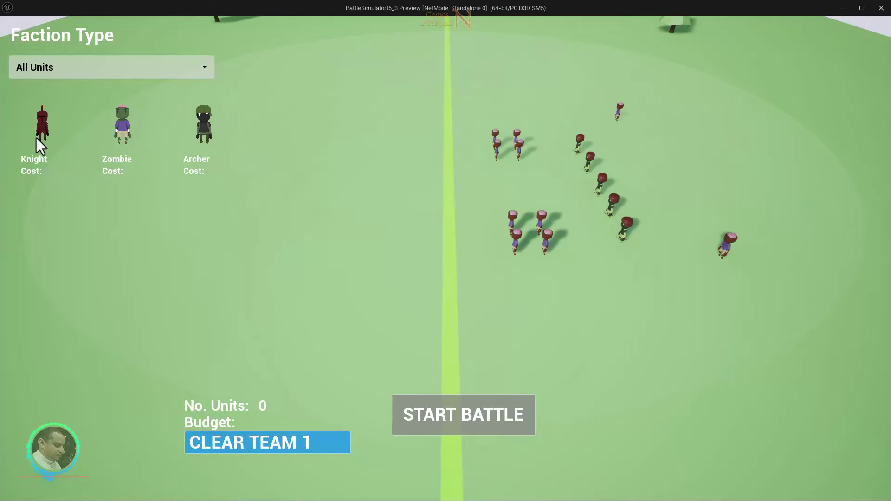
{"action": "left_click", "coordinate": [376, 104]}
{"action": "left_click", "coordinate": [370, 140]}
{"action": "left_click", "coordinate": [369, 145]}
{"action": "left_click", "coordinate": [367, 209]}
{"action": "left_click", "coordinate": [353, 268]}
{"action": "left_click", "coordinate": [338, 317]}
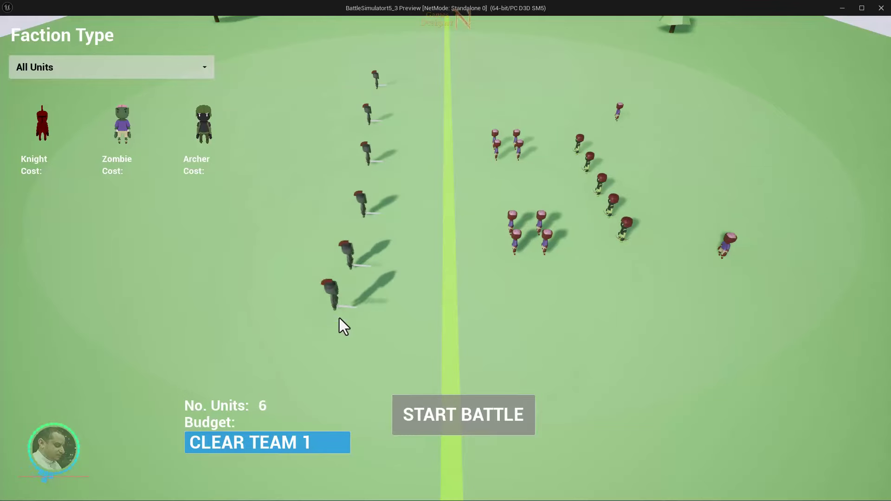
- Place a column of ten zombies right beside the centre line
{"action": "left_click", "coordinate": [123, 134]}
{"action": "left_click", "coordinate": [427, 67]}
{"action": "left_click", "coordinate": [422, 113]}
{"action": "left_click", "coordinate": [422, 114]}
{"action": "left_click", "coordinate": [421, 140]}
{"action": "left_click", "coordinate": [418, 165]}
{"action": "left_click", "coordinate": [418, 194]}
{"action": "left_click", "coordinate": [418, 220]}
{"action": "left_click", "coordinate": [417, 237]}
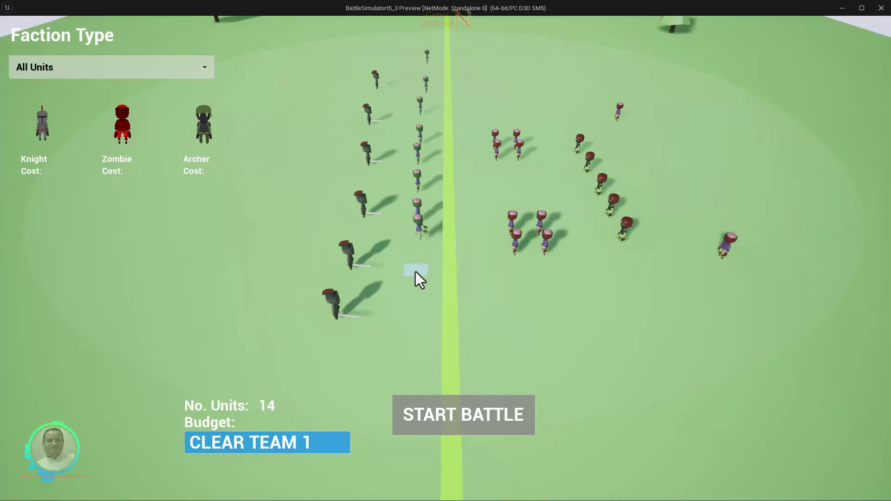
{"action": "left_click", "coordinate": [416, 271]}
{"action": "left_click", "coordinate": [410, 300]}
- Add archers in the upper-left of team 1's side and start the sandbox battle
{"action": "left_click", "coordinate": [408, 335]}
{"action": "left_click", "coordinate": [204, 124]}
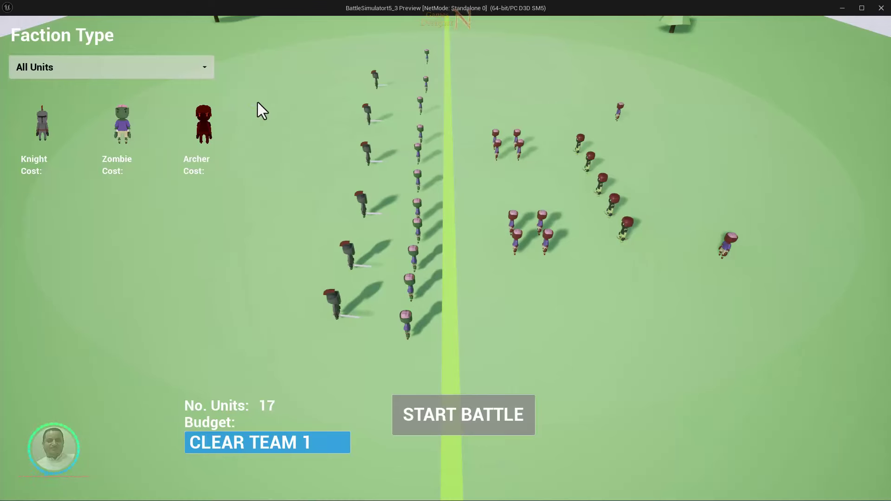
{"action": "left_click", "coordinate": [327, 65]}
{"action": "left_click", "coordinate": [307, 74]}
{"action": "left_click", "coordinate": [326, 81]}
{"action": "left_click", "coordinate": [338, 88]}
{"action": "left_click", "coordinate": [356, 62]}
{"action": "left_click", "coordinate": [297, 96]}
{"action": "left_click", "coordinate": [211, 348]}
{"action": "key", "text": "1"}
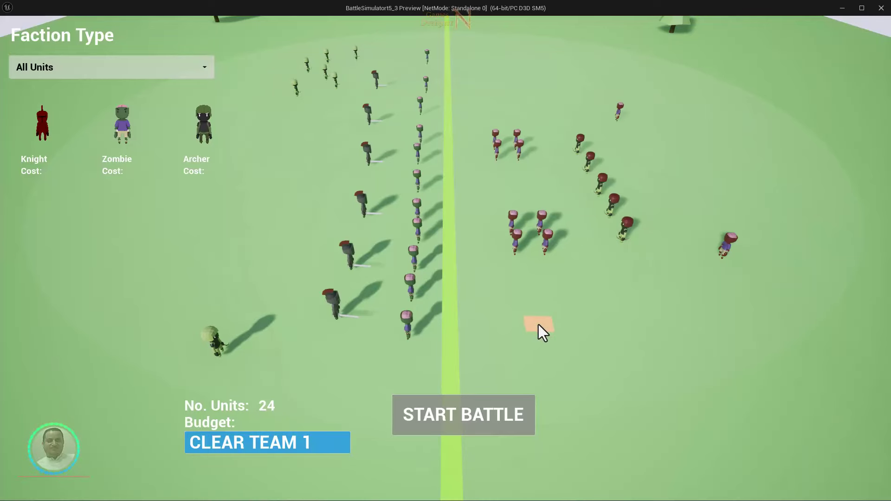
{"action": "left_click", "coordinate": [461, 419]}
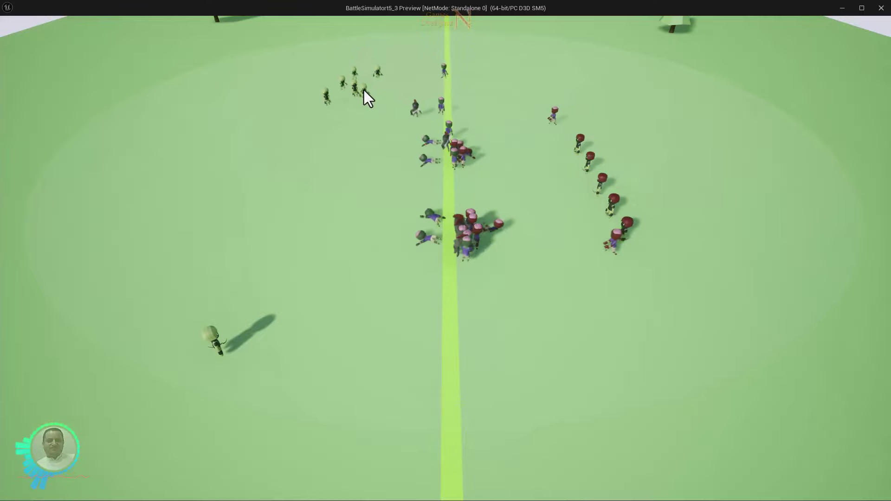
- Possess a green archer, run and shoot at the enemy army until victory, then move on
{"action": "left_click", "coordinate": [356, 87]}
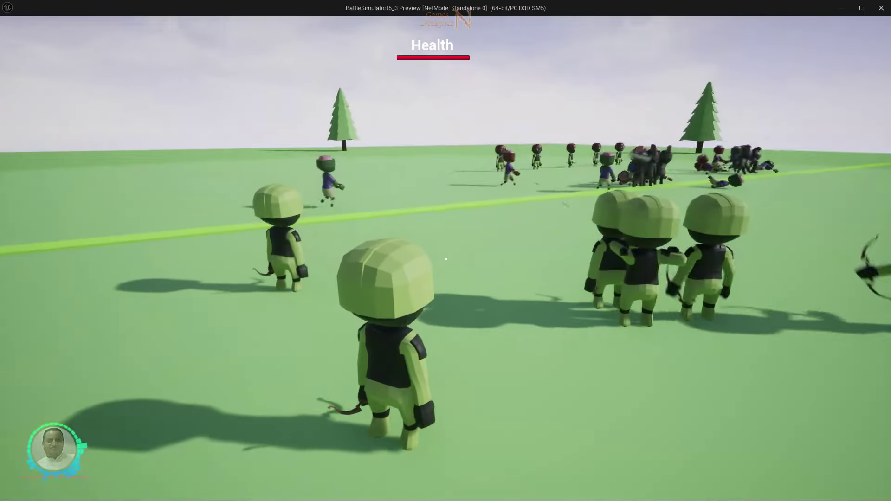
{"action": "key", "text": "w"}
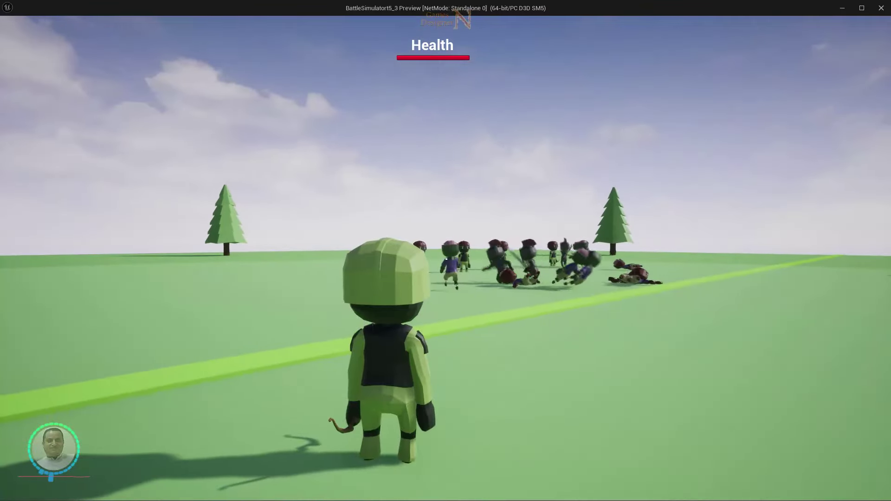
{"action": "left_click", "coordinate": [446, 259]}
{"action": "key", "text": "w"}
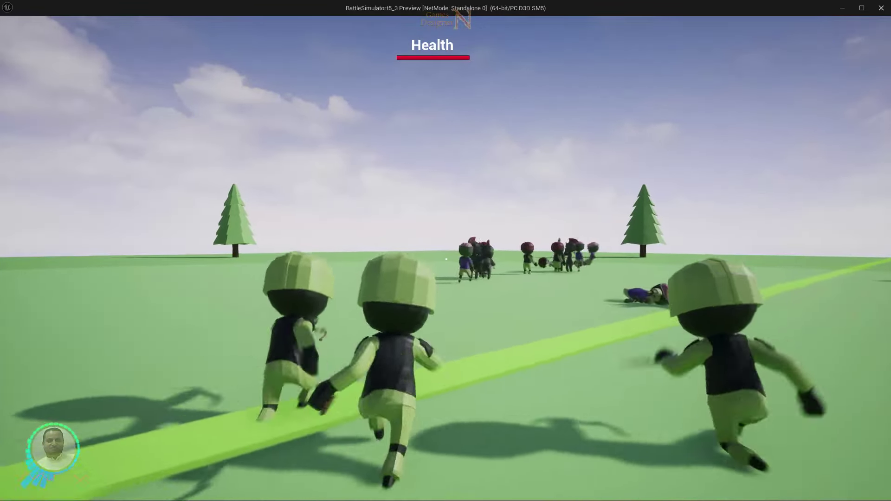
{"action": "key", "text": "w"}
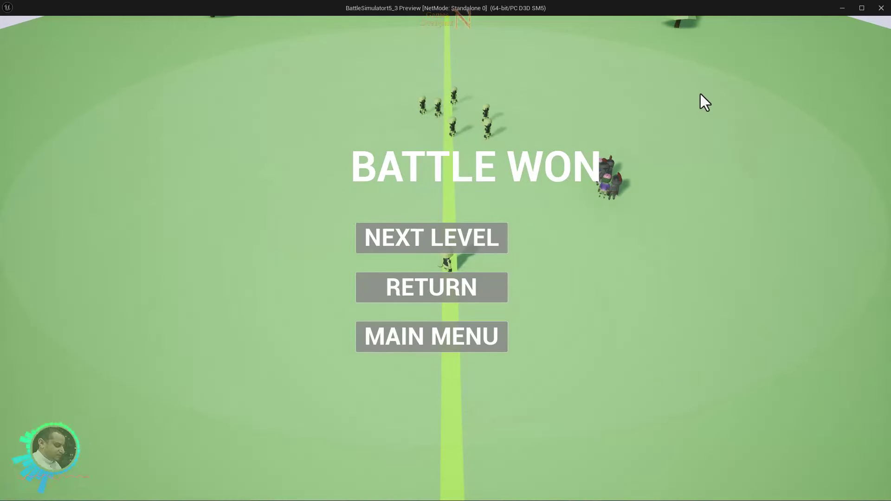
{"action": "left_click", "coordinate": [439, 239]}
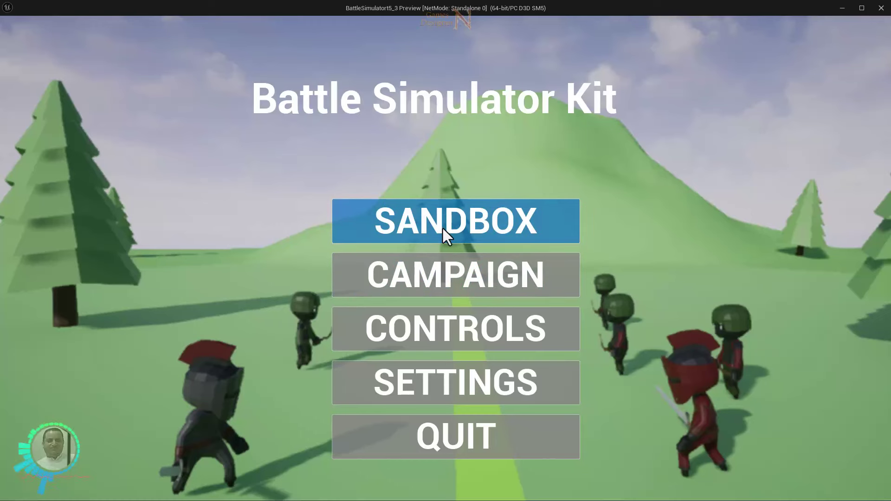
- Open campaign level 1 from the menu, then stop the preview with Esc
{"action": "left_click", "coordinate": [460, 280]}
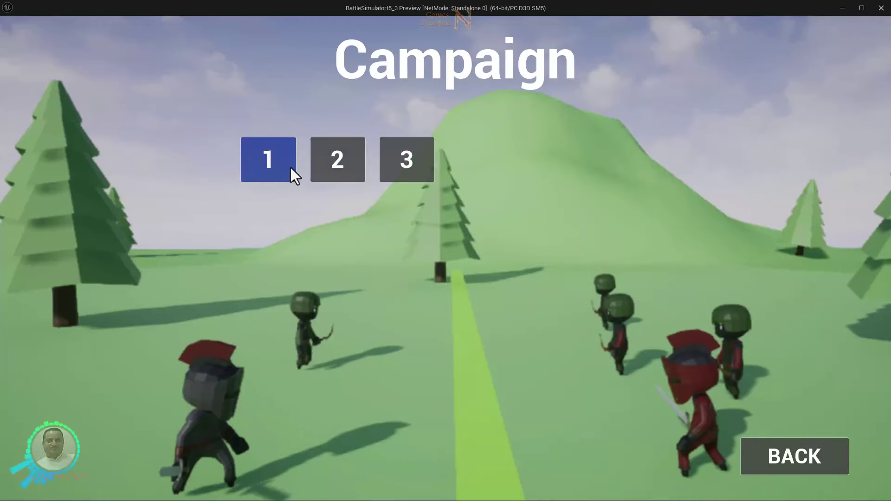
{"action": "left_click", "coordinate": [273, 162]}
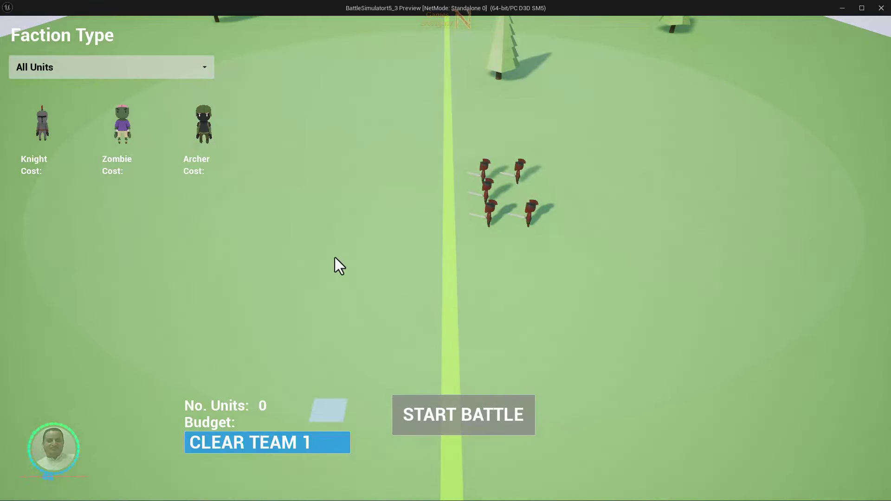
{"action": "key", "text": "Escape"}
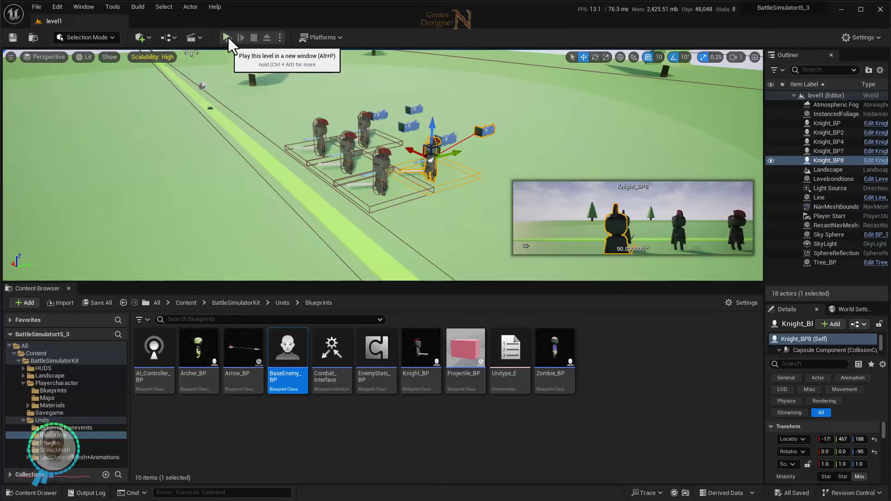
- Open the sandbox map from BattleSimulatorKit > Playercharacter > Maps and play it in preview
{"action": "left_click", "coordinate": [228, 38]}
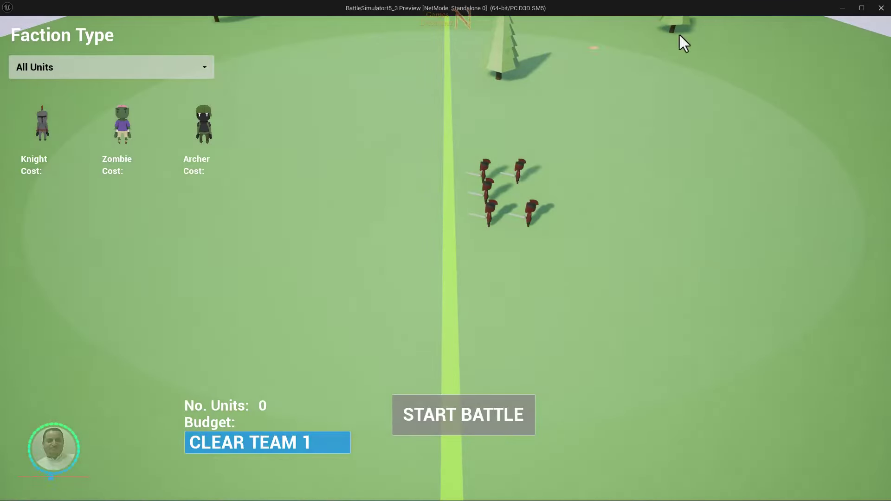
{"action": "left_click", "coordinate": [880, 8]}
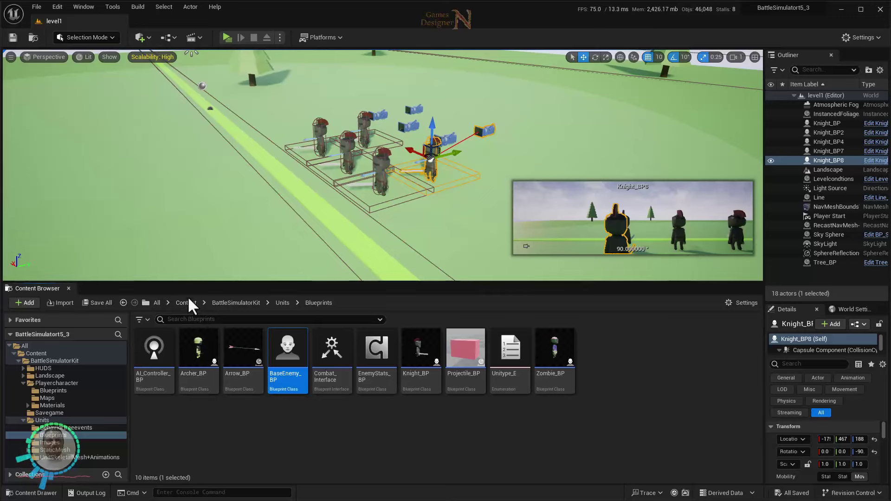
{"action": "left_click", "coordinate": [232, 303]}
{"action": "double_click", "coordinate": [255, 349]}
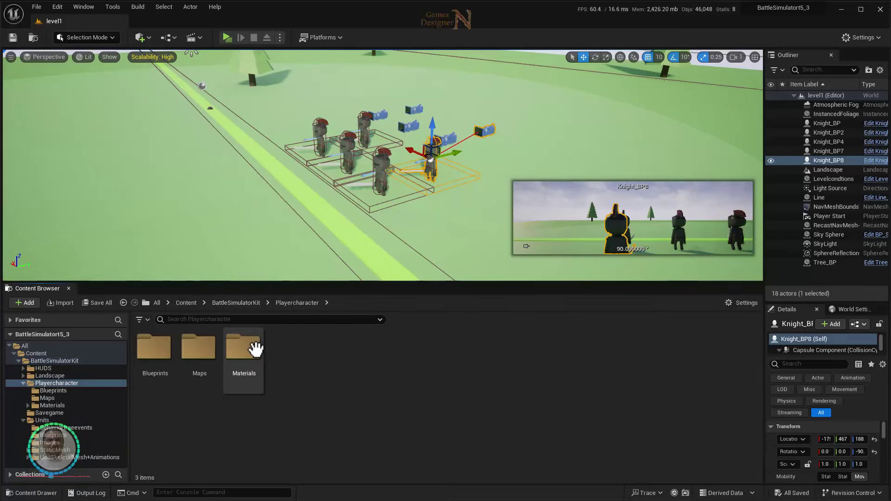
{"action": "double_click", "coordinate": [198, 349]}
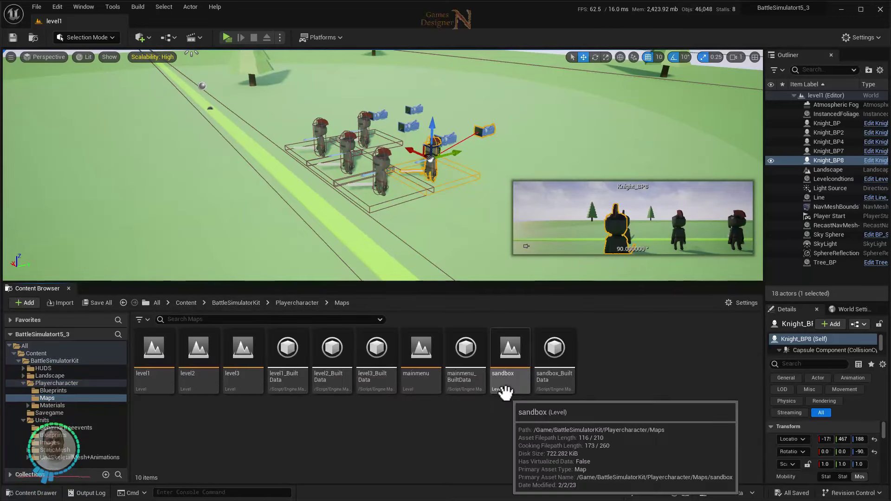
{"action": "double_click", "coordinate": [507, 355]}
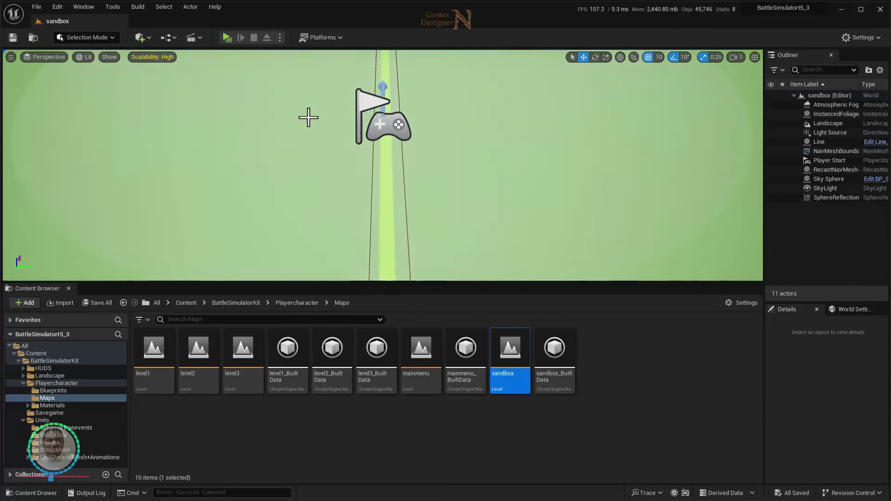
{"action": "left_click", "coordinate": [228, 37]}
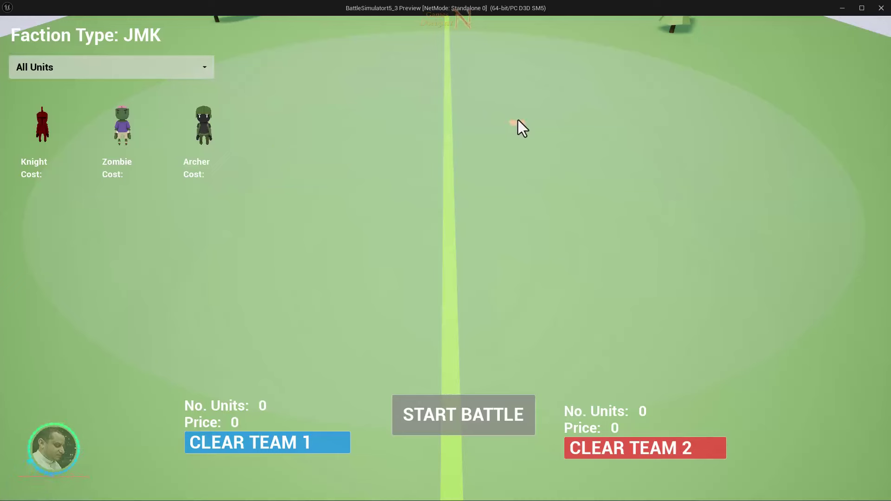
- Lay down a line of knights for team 2 and another for team 1
{"action": "left_click", "coordinate": [486, 69]}
{"action": "left_click_drag", "start_coordinate": [484, 88], "coordinate": [509, 330]}
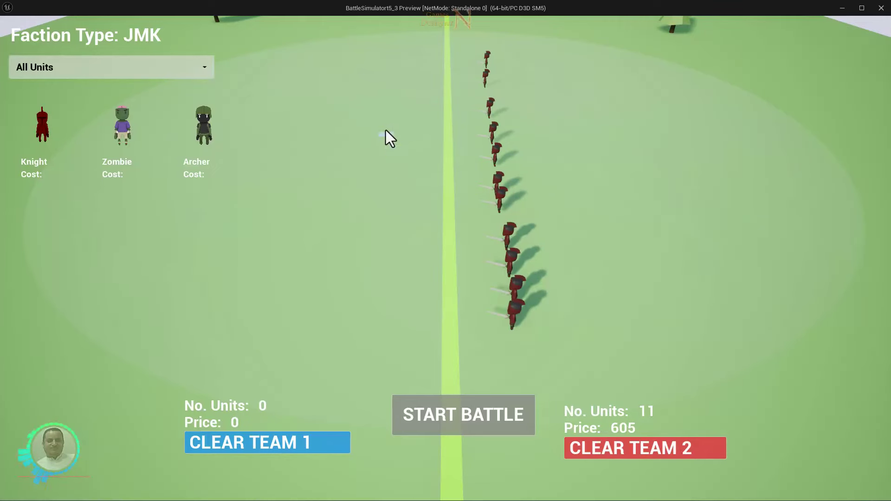
{"action": "left_click_drag", "start_coordinate": [419, 56], "coordinate": [407, 282]}
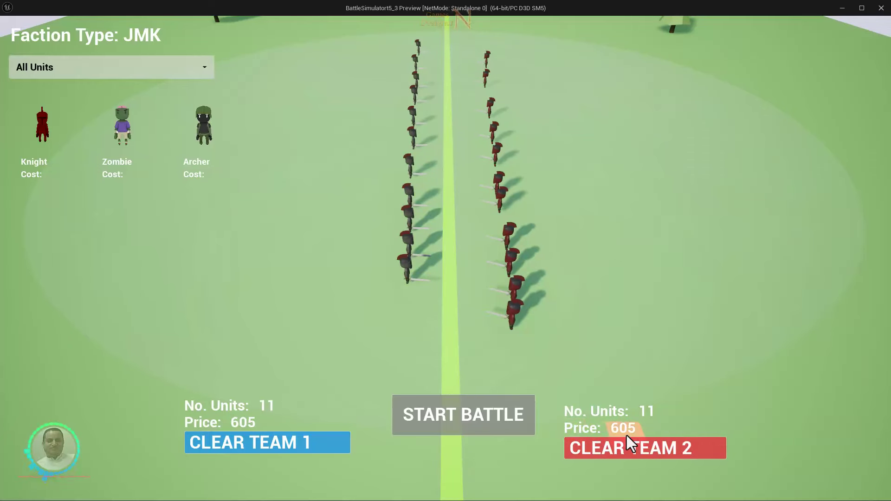
- Scatter zombies across team 2's side, from top right to lower right
{"action": "left_click", "coordinate": [121, 126]}
{"action": "left_click", "coordinate": [535, 54]}
{"action": "left_click", "coordinate": [555, 78]}
{"action": "left_click", "coordinate": [589, 78]}
{"action": "left_click", "coordinate": [603, 119]}
{"action": "left_click", "coordinate": [584, 140]}
{"action": "left_click", "coordinate": [628, 190]}
{"action": "left_click", "coordinate": [620, 225]}
{"action": "left_click", "coordinate": [644, 243]}
{"action": "left_click", "coordinate": [626, 296]}
{"action": "left_click", "coordinate": [652, 320]}
{"action": "left_click", "coordinate": [639, 338]}
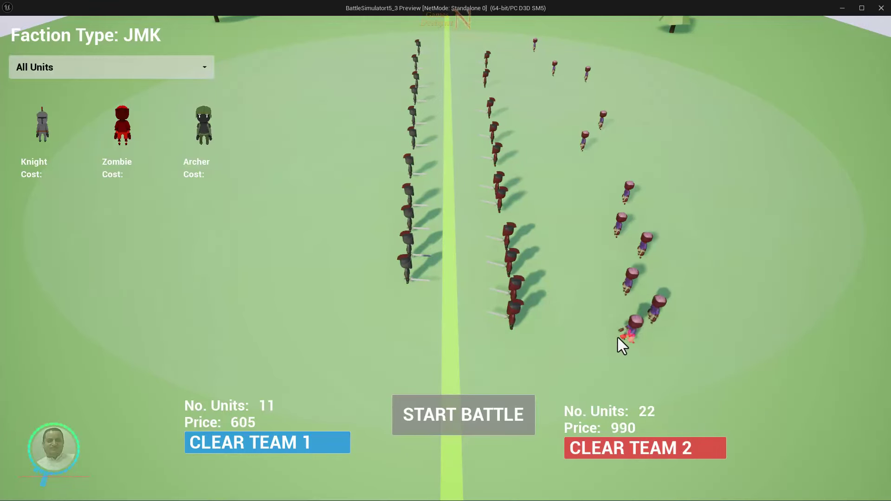
- Place a band of zombies left of team 1's knight column
{"action": "left_click", "coordinate": [372, 49]}
{"action": "left_click", "coordinate": [362, 67]}
{"action": "left_click", "coordinate": [369, 83]}
{"action": "left_click", "coordinate": [346, 95]}
{"action": "left_click", "coordinate": [355, 121]}
{"action": "left_click", "coordinate": [338, 155]}
{"action": "left_click", "coordinate": [357, 173]}
{"action": "left_click", "coordinate": [328, 194]}
{"action": "left_click", "coordinate": [344, 218]}
{"action": "left_click", "coordinate": [316, 247]}
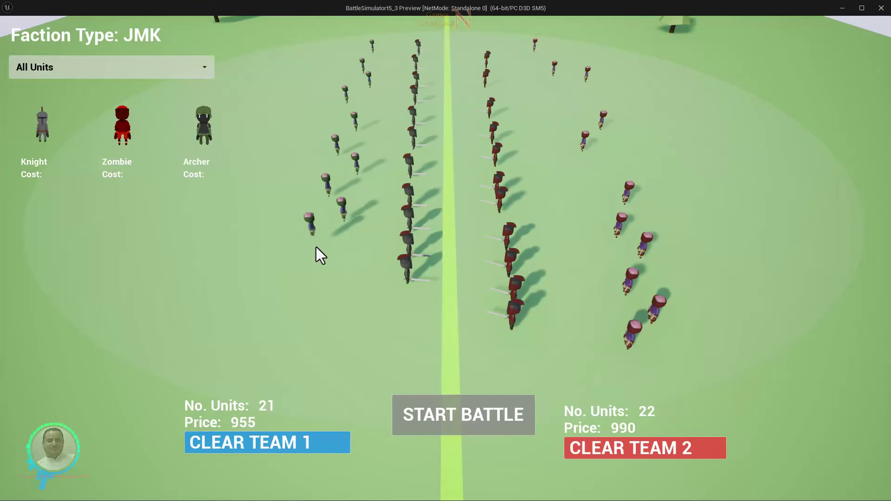
{"action": "left_click", "coordinate": [306, 306]}
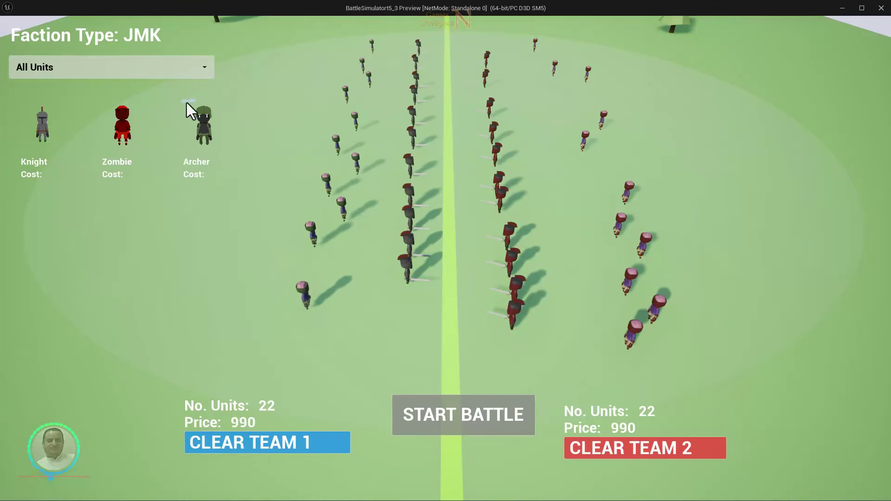
- Place archers across team 2's side, including the far right
{"action": "left_click", "coordinate": [204, 133]}
{"action": "left_click", "coordinate": [651, 75]}
{"action": "left_click", "coordinate": [644, 86]}
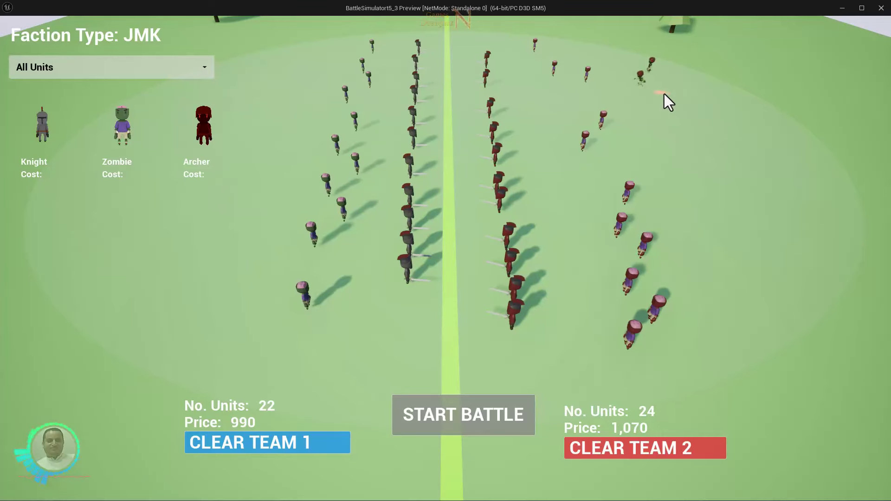
{"action": "left_click", "coordinate": [664, 94]}
{"action": "left_click", "coordinate": [650, 119]}
{"action": "left_click", "coordinate": [693, 120]}
{"action": "left_click", "coordinate": [560, 105]}
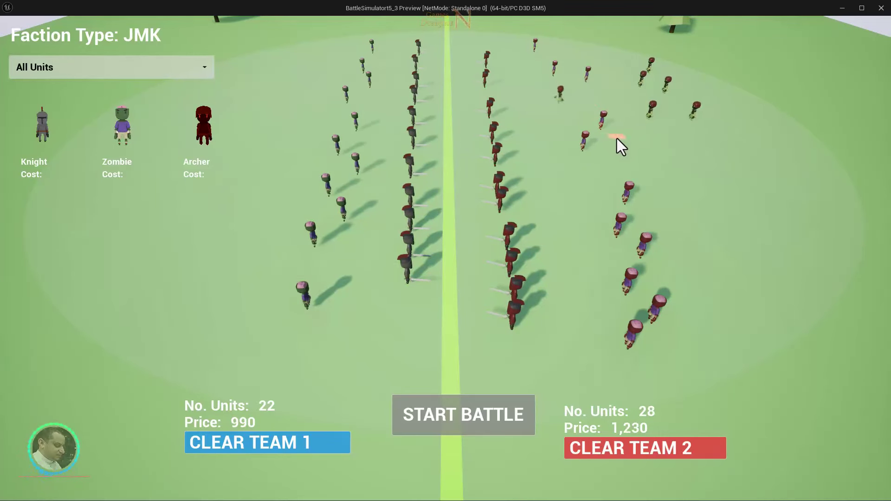
{"action": "left_click", "coordinate": [562, 127]}
{"action": "left_click", "coordinate": [761, 260]}
{"action": "left_click", "coordinate": [748, 290]}
{"action": "left_click", "coordinate": [749, 322]}
{"action": "left_click", "coordinate": [720, 329]}
{"action": "left_click", "coordinate": [708, 246]}
{"action": "left_click", "coordinate": [751, 228]}
{"action": "left_click", "coordinate": [812, 217]}
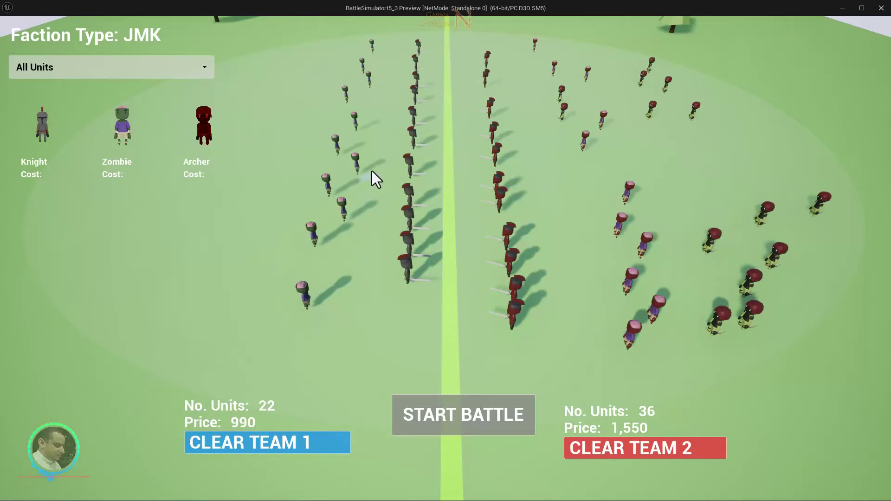
- Place archers along team 1's left side, from upper-left to lower-left
{"action": "left_click", "coordinate": [338, 53]}
{"action": "left_click", "coordinate": [308, 63]}
{"action": "left_click", "coordinate": [331, 68]}
{"action": "left_click", "coordinate": [302, 74]}
{"action": "left_click", "coordinate": [255, 83]}
{"action": "left_click", "coordinate": [280, 114]}
{"action": "left_click", "coordinate": [311, 120]}
{"action": "left_click", "coordinate": [273, 155]}
{"action": "left_click", "coordinate": [240, 171]}
{"action": "left_click", "coordinate": [274, 204]}
{"action": "left_click", "coordinate": [256, 232]}
{"action": "left_click", "coordinate": [218, 246]}
{"action": "left_click", "coordinate": [230, 278]}
{"action": "left_click", "coordinate": [246, 301]}
- Add a short line of knights for each team, bringing both to 40 units
{"action": "left_click", "coordinate": [43, 133]}
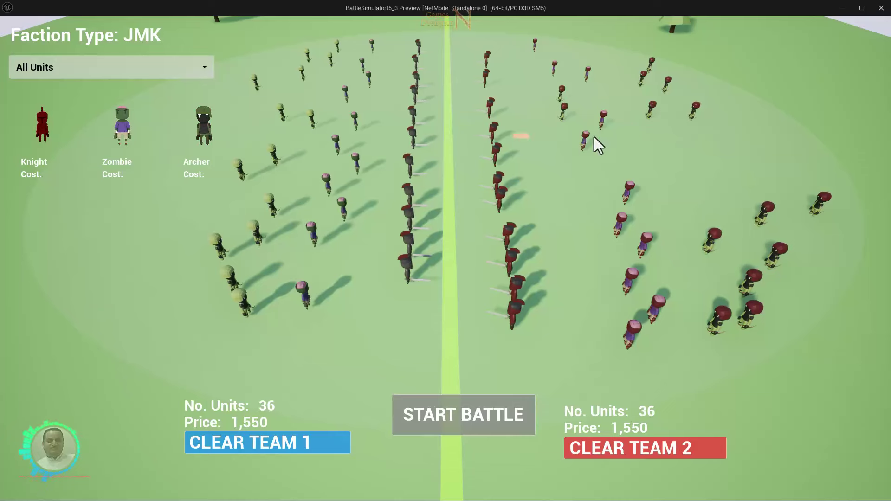
{"action": "left_click_drag", "start_coordinate": [543, 143], "coordinate": [561, 235]}
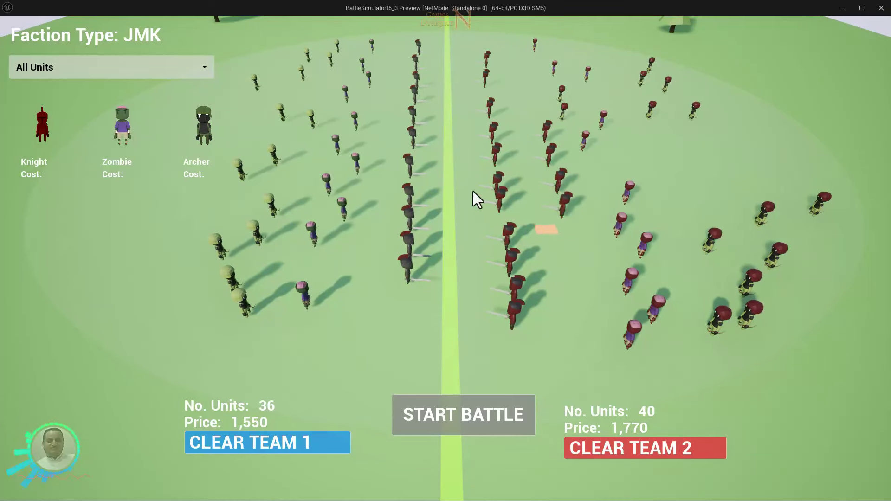
{"action": "left_click_drag", "start_coordinate": [388, 106], "coordinate": [377, 179]}
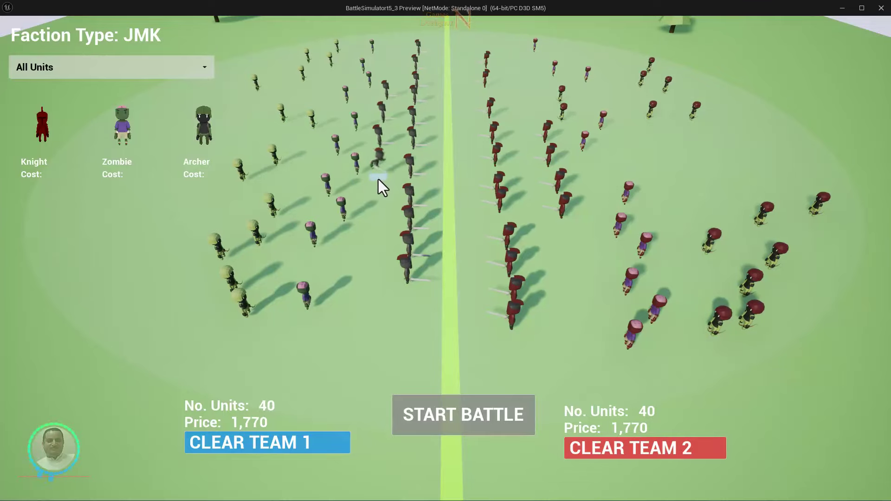
- Start the 40-versus-40 battle, fight as a possessed archer, and return to the main menu after winning
{"action": "left_click", "coordinate": [502, 436]}
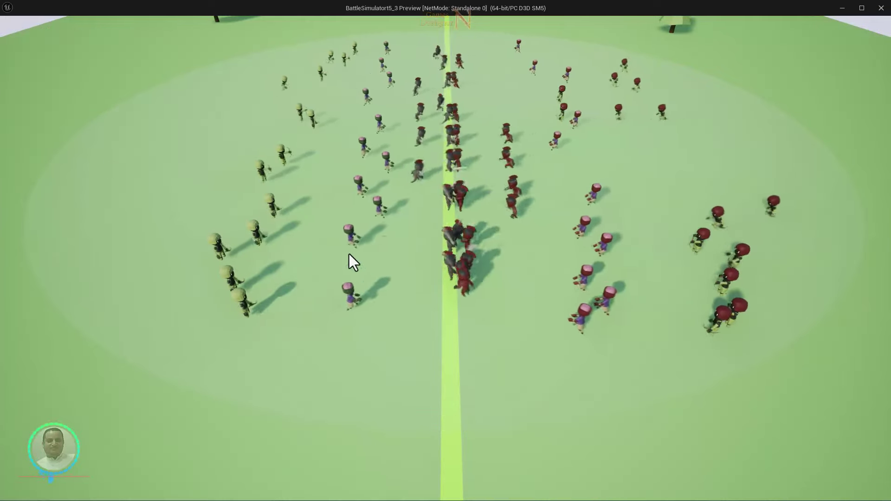
{"action": "left_click", "coordinate": [252, 234]}
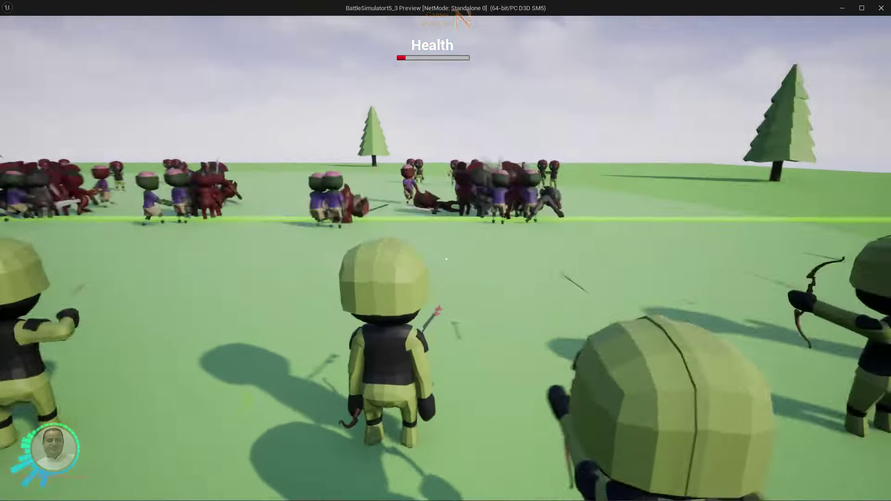
{"action": "key", "text": "w"}
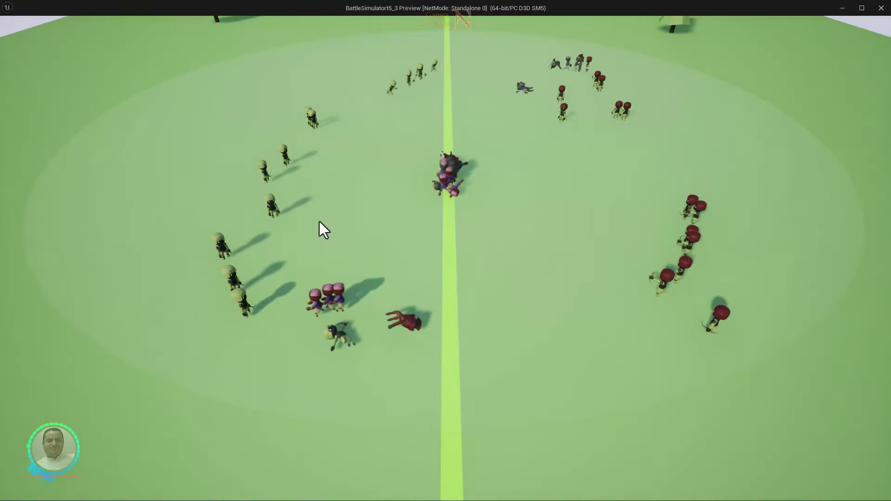
{"action": "left_click", "coordinate": [274, 209]}
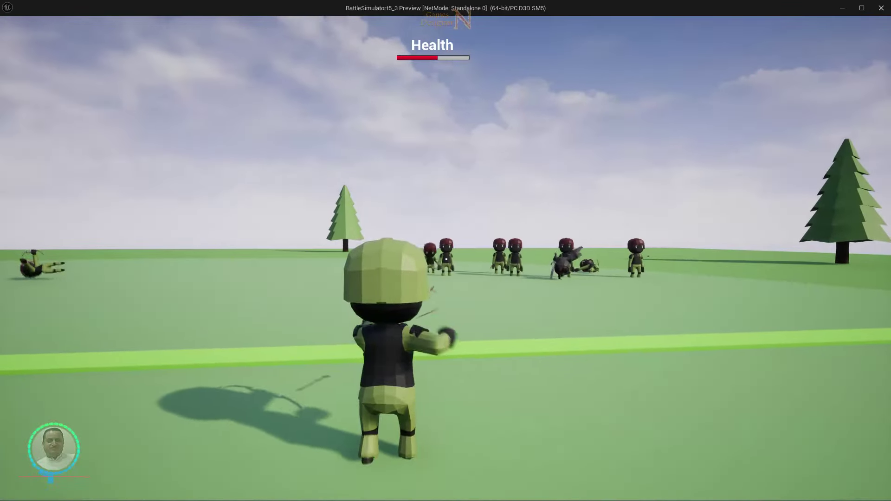
{"action": "key", "text": "Tab"}
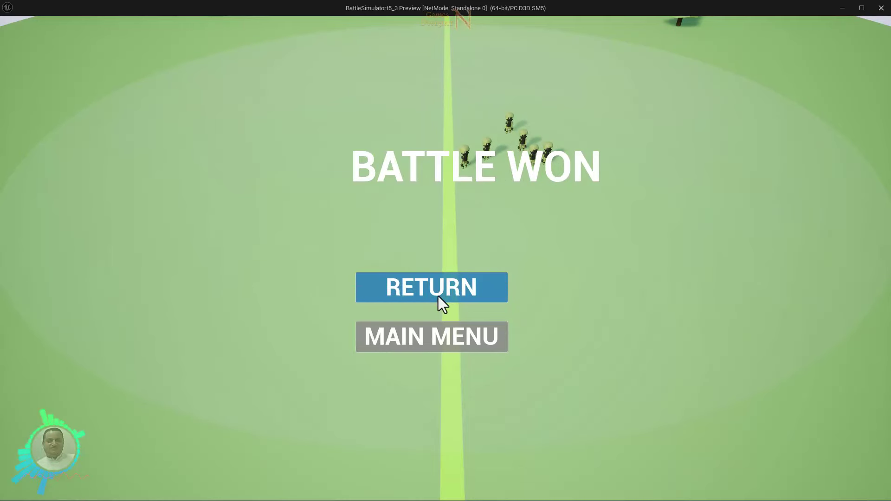
{"action": "left_click", "coordinate": [432, 342]}
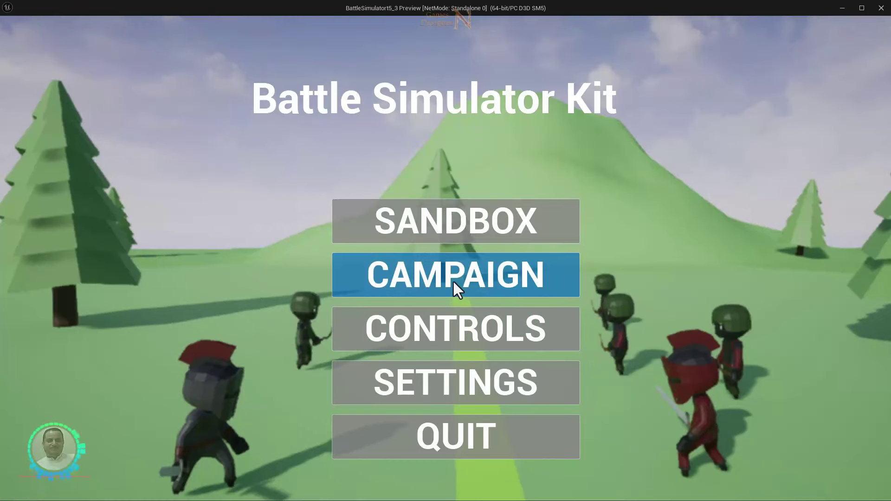
- Review the Controls screen, confirm Graphic Settings stays at Ultra, then return to the main menu
{"action": "left_click", "coordinate": [458, 335]}
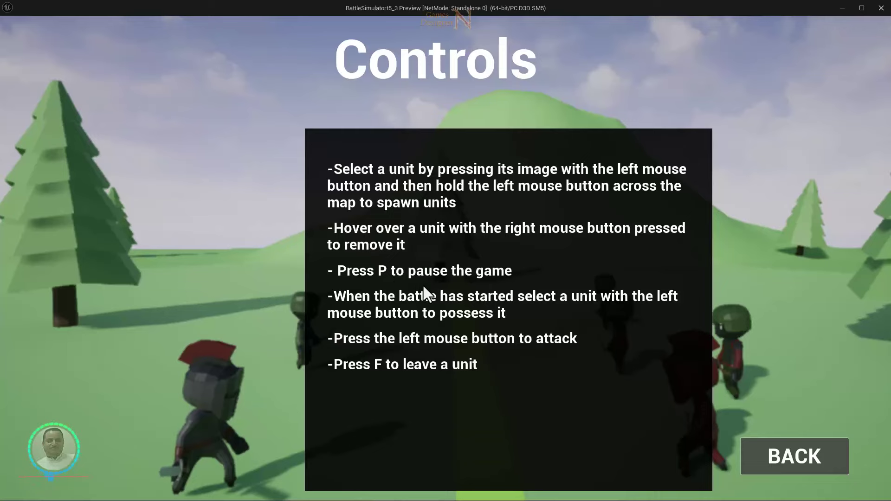
{"action": "left_click", "coordinate": [788, 452]}
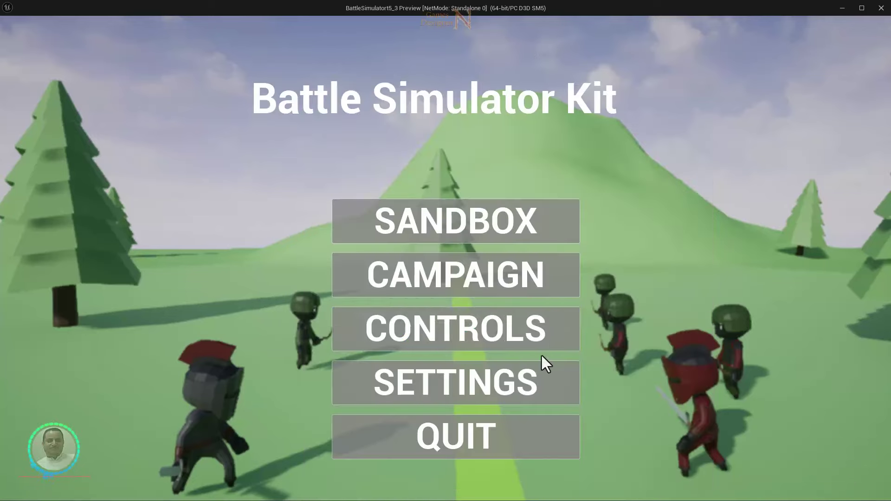
{"action": "left_click", "coordinate": [460, 386]}
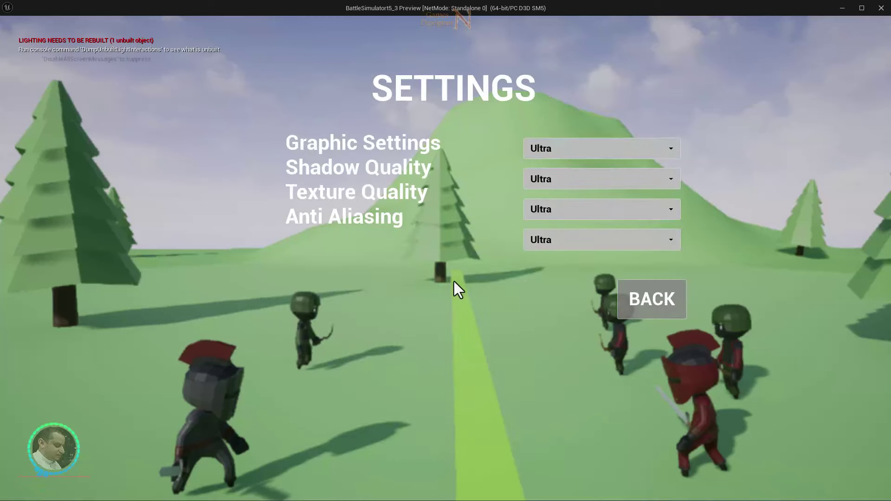
{"action": "left_click", "coordinate": [562, 150]}
{"action": "left_click", "coordinate": [562, 149]}
{"action": "left_click", "coordinate": [660, 308]}
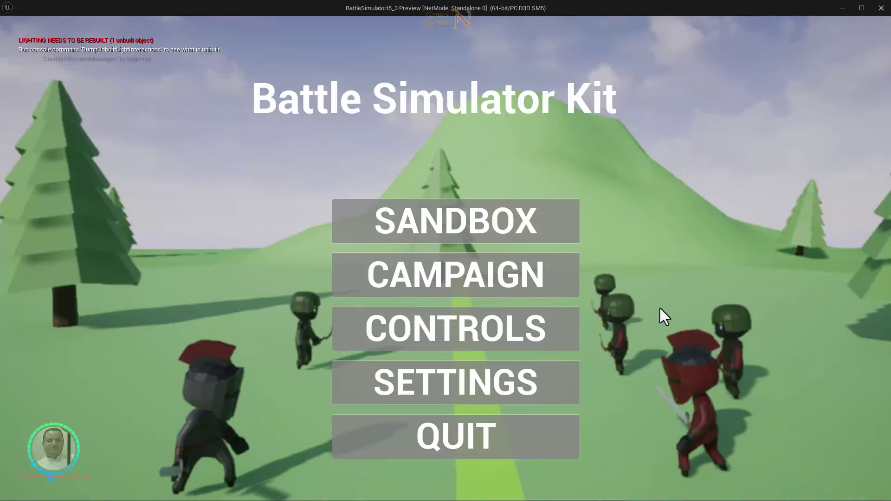
- Start a sandbox setup and place a column of Team 1 knights curving to the left
{"action": "left_click", "coordinate": [446, 344]}
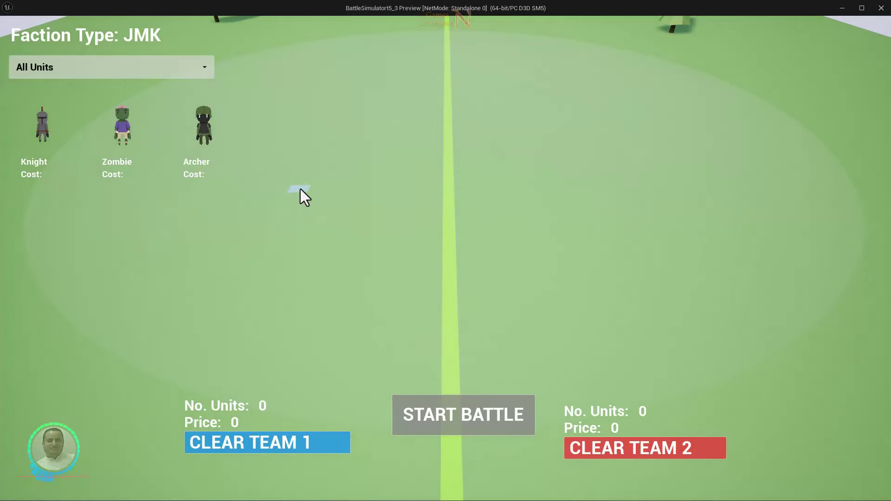
{"action": "left_click", "coordinate": [42, 133]}
{"action": "left_click", "coordinate": [398, 91]}
{"action": "left_click", "coordinate": [395, 112]}
{"action": "left_click", "coordinate": [394, 138]}
{"action": "left_click", "coordinate": [393, 163]}
{"action": "left_click", "coordinate": [391, 190]}
{"action": "left_click", "coordinate": [389, 225]}
{"action": "left_click", "coordinate": [388, 266]}
{"action": "left_click", "coordinate": [386, 294]}
{"action": "left_click", "coordinate": [384, 330]}
{"action": "left_click", "coordinate": [377, 362]}
{"action": "left_click", "coordinate": [321, 370]}
{"action": "left_click", "coordinate": [280, 349]}
{"action": "left_click", "coordinate": [252, 319]}
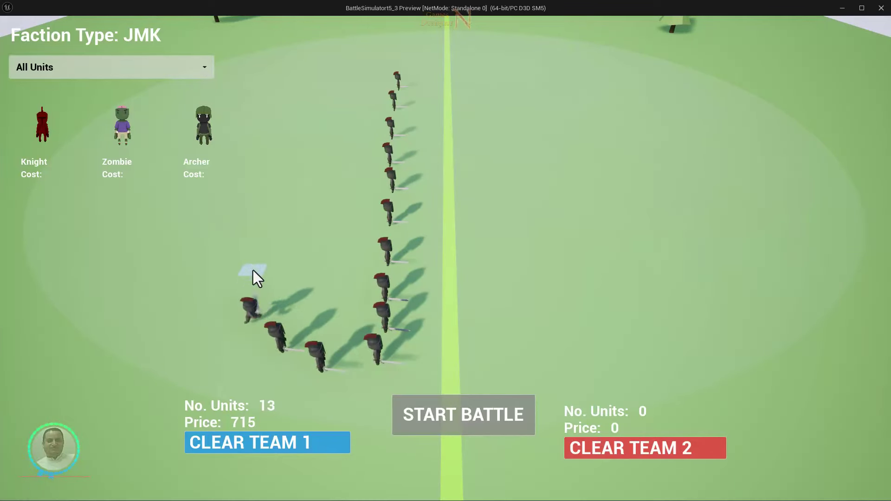
- Extend Team 1's knight line up the left, across the top, and add an inner column
{"action": "left_click", "coordinate": [251, 268]}
{"action": "left_click", "coordinate": [255, 226]}
{"action": "left_click", "coordinate": [260, 185]}
{"action": "left_click", "coordinate": [269, 144]}
{"action": "left_click", "coordinate": [278, 113]}
{"action": "left_click", "coordinate": [288, 86]}
{"action": "left_click", "coordinate": [324, 61]}
{"action": "left_click", "coordinate": [346, 50]}
{"action": "left_click", "coordinate": [365, 48]}
{"action": "left_click", "coordinate": [381, 49]}
{"action": "left_click", "coordinate": [380, 63]}
{"action": "left_click", "coordinate": [369, 88]}
{"action": "left_click", "coordinate": [358, 136]}
{"action": "left_click", "coordinate": [357, 159]}
{"action": "left_click", "coordinate": [354, 185]}
{"action": "left_click", "coordinate": [350, 211]}
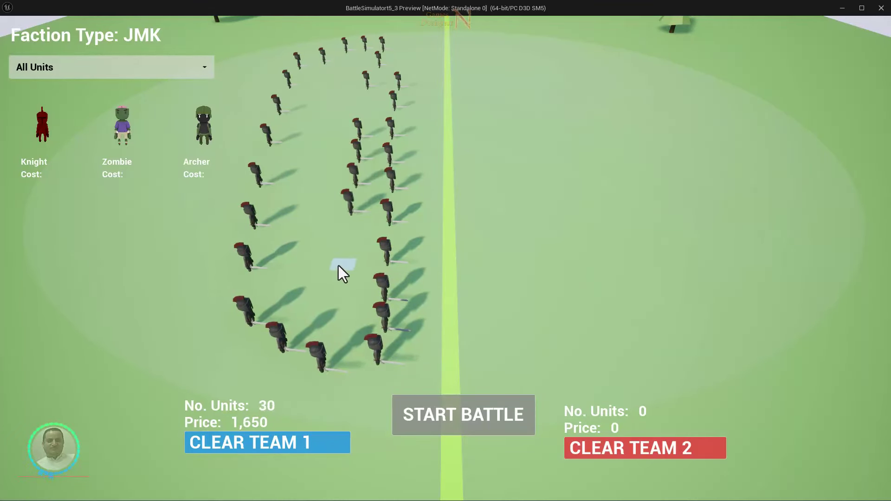
- Place Team 1 archers in an arc and along the left flank
{"action": "left_click", "coordinate": [207, 135]}
{"action": "left_click", "coordinate": [244, 91]}
{"action": "left_click", "coordinate": [235, 108]}
{"action": "left_click", "coordinate": [228, 126]}
{"action": "left_click", "coordinate": [216, 153]}
{"action": "left_click", "coordinate": [212, 180]}
{"action": "left_click", "coordinate": [204, 220]}
{"action": "left_click", "coordinate": [195, 247]}
{"action": "left_click", "coordinate": [187, 265]}
{"action": "left_click", "coordinate": [176, 289]}
{"action": "left_click", "coordinate": [171, 328]}
- Place an outer arc of red Team 2 knights across the top, down the right and lower edge
{"action": "left_click", "coordinate": [46, 133]}
{"action": "left_click", "coordinate": [491, 57]}
{"action": "left_click", "coordinate": [496, 93]}
{"action": "left_click", "coordinate": [534, 70]}
{"action": "left_click", "coordinate": [582, 70]}
{"action": "left_click", "coordinate": [613, 76]}
{"action": "left_click", "coordinate": [660, 91]}
{"action": "left_click", "coordinate": [695, 99]}
{"action": "left_click", "coordinate": [763, 135]}
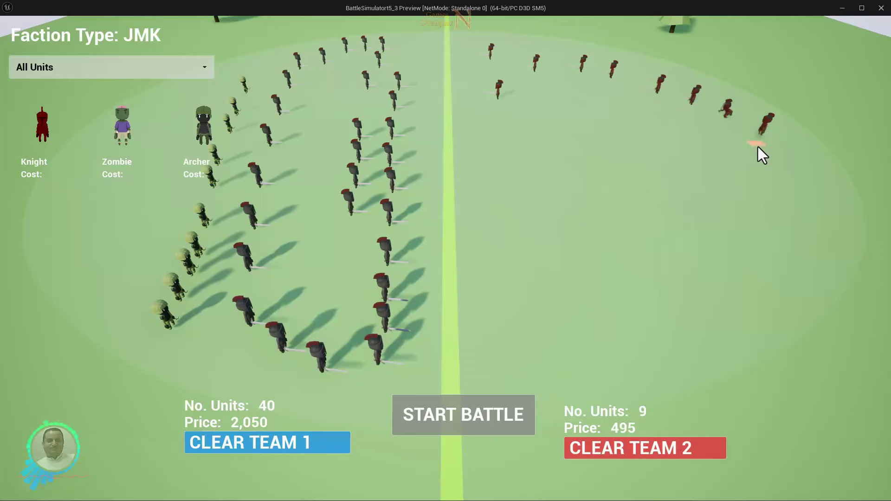
{"action": "left_click", "coordinate": [786, 160]}
{"action": "left_click", "coordinate": [816, 215]}
{"action": "left_click", "coordinate": [810, 264]}
{"action": "left_click", "coordinate": [782, 297]}
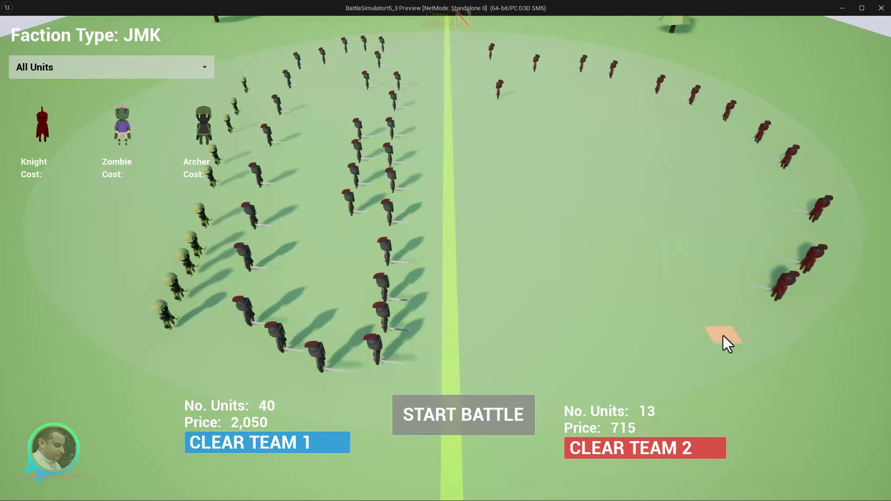
{"action": "left_click", "coordinate": [732, 336]}
{"action": "left_click", "coordinate": [701, 353]}
{"action": "left_click", "coordinate": [658, 367]}
{"action": "left_click", "coordinate": [593, 378]}
{"action": "left_click", "coordinate": [545, 376]}
- Add an inner arc and an upper row of red knights for Team 2
{"action": "left_click", "coordinate": [500, 374]}
{"action": "left_click", "coordinate": [497, 327]}
{"action": "left_click", "coordinate": [515, 297]}
{"action": "left_click", "coordinate": [567, 295]}
{"action": "left_click", "coordinate": [630, 278]}
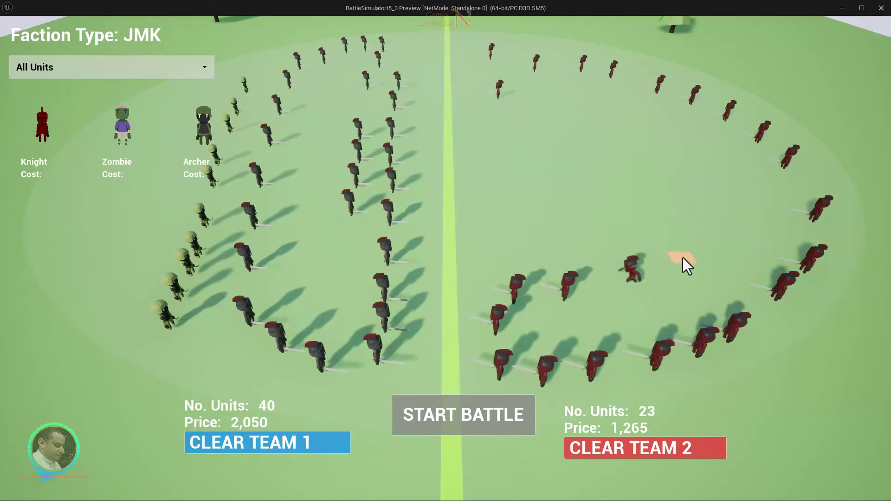
{"action": "left_click", "coordinate": [690, 253]}
{"action": "left_click", "coordinate": [700, 209]}
{"action": "left_click", "coordinate": [701, 177]}
{"action": "left_click", "coordinate": [679, 144]}
{"action": "left_click", "coordinate": [654, 121]}
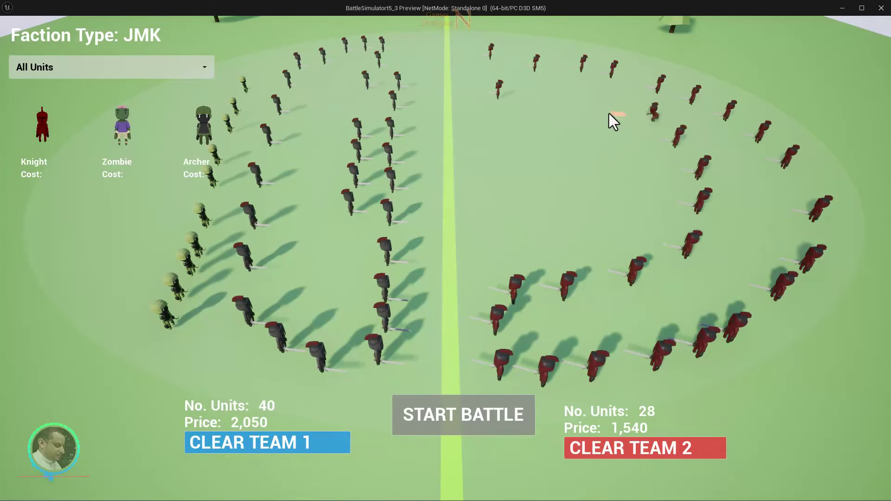
{"action": "left_click", "coordinate": [610, 111]}
{"action": "left_click", "coordinate": [578, 107]}
{"action": "left_click", "coordinate": [546, 104]}
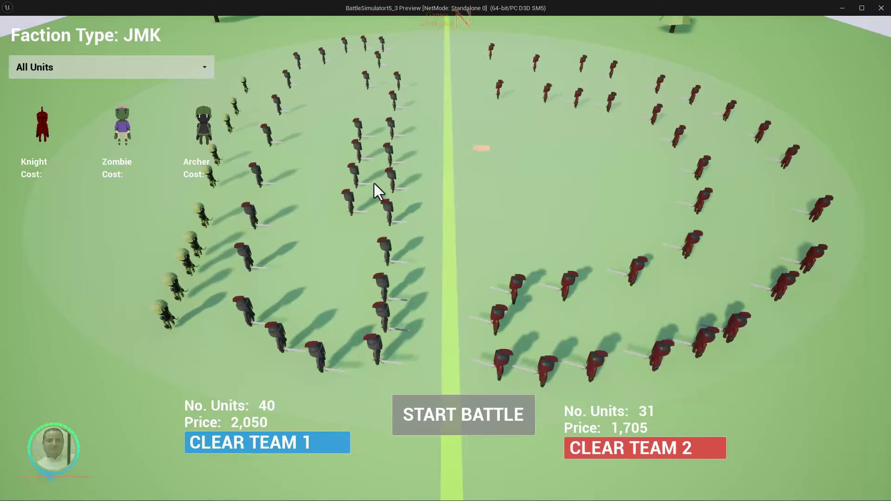
- Fill Team 2's ring with archers to reach 40 units, then start the battle
{"action": "left_click", "coordinate": [204, 127]}
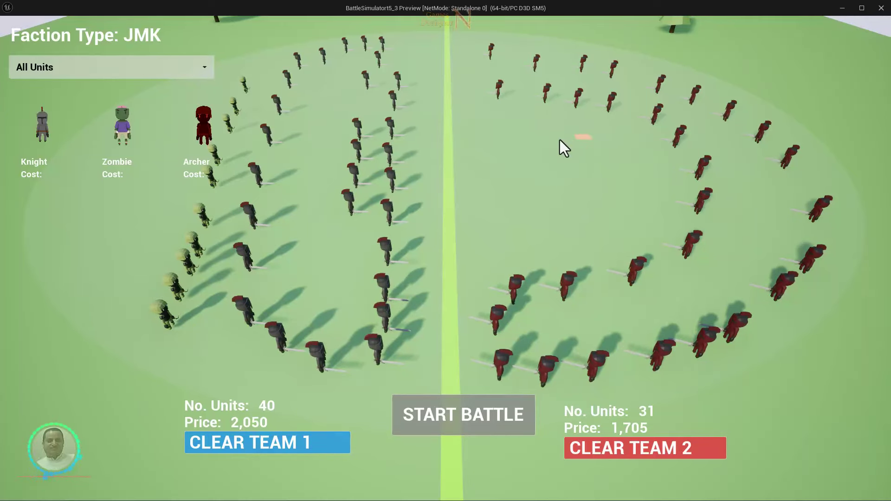
{"action": "left_click", "coordinate": [574, 155]}
{"action": "left_click", "coordinate": [568, 176]}
{"action": "left_click", "coordinate": [555, 206]}
{"action": "left_click", "coordinate": [568, 242]}
{"action": "left_click", "coordinate": [622, 214]}
{"action": "left_click", "coordinate": [652, 173]}
{"action": "left_click", "coordinate": [627, 145]}
{"action": "left_click", "coordinate": [606, 156]}
{"action": "left_click", "coordinate": [519, 171]}
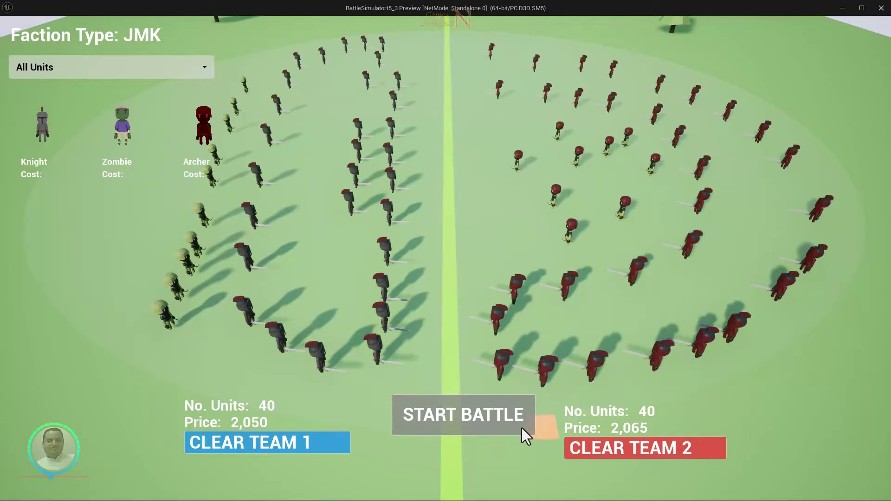
{"action": "left_click", "coordinate": [465, 424]}
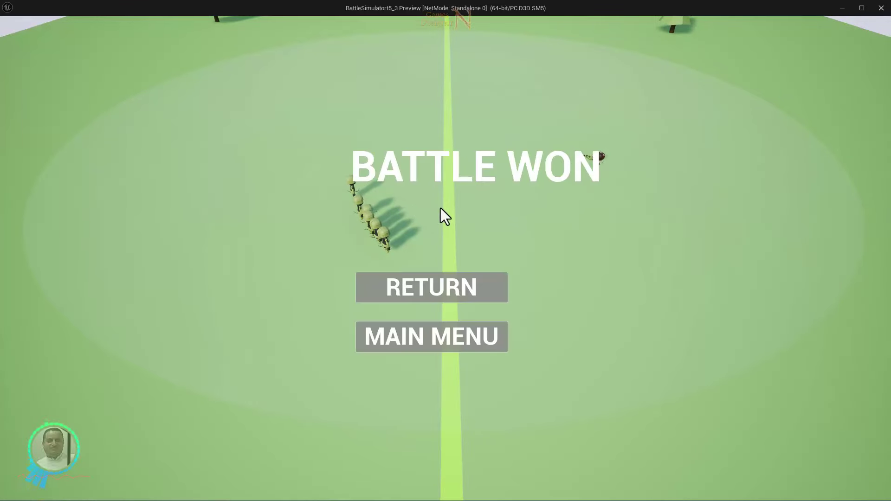
- Go back to the main menu from the Battle Won screen
{"action": "left_click", "coordinate": [424, 343]}
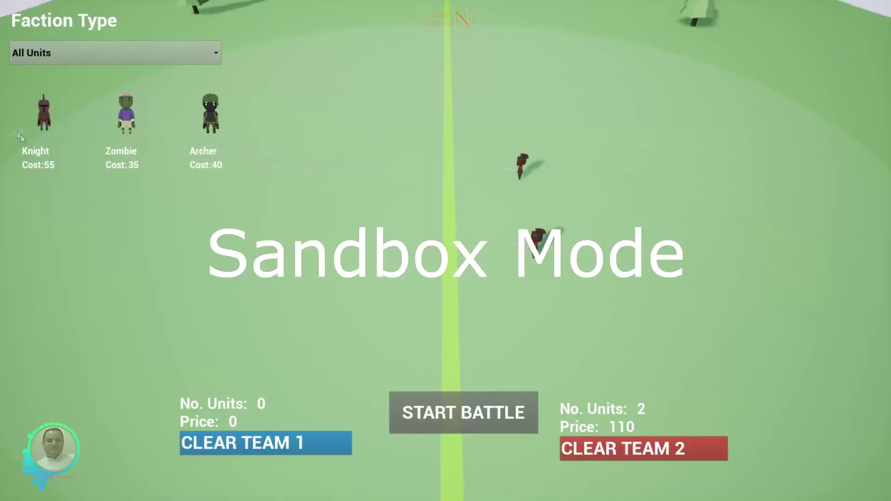
- Place five knights for Team 1 and start a quick battle
{"action": "left_click", "coordinate": [44, 114]}
{"action": "left_click", "coordinate": [374, 139]}
{"action": "left_click", "coordinate": [342, 154]}
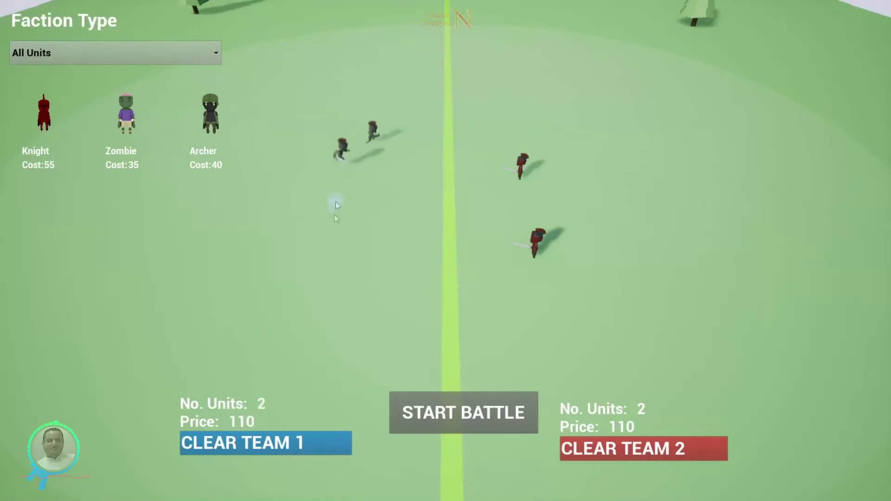
{"action": "left_click", "coordinate": [328, 216]}
{"action": "left_click", "coordinate": [338, 254]}
{"action": "left_click", "coordinate": [347, 277]}
{"action": "left_click", "coordinate": [437, 411]}
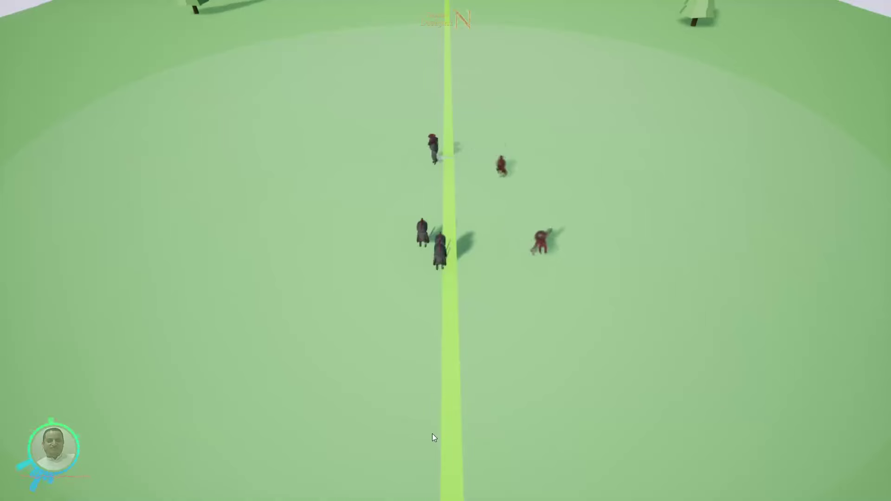
- Open Campaign level 1, add three zombies to the army, and start the battle
{"action": "left_click", "coordinate": [466, 284]}
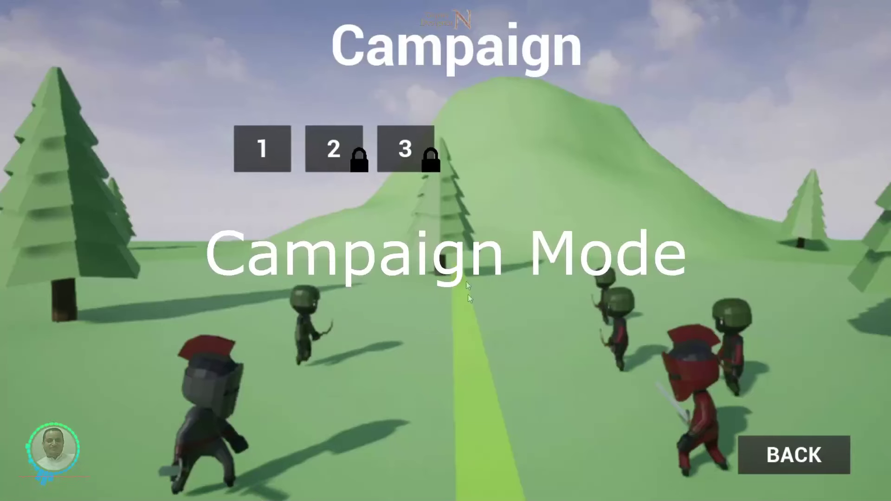
{"action": "left_click", "coordinate": [263, 148]}
{"action": "left_click", "coordinate": [239, 297]}
{"action": "left_click", "coordinate": [279, 319]}
{"action": "left_click", "coordinate": [323, 336]}
{"action": "left_click", "coordinate": [456, 399]}
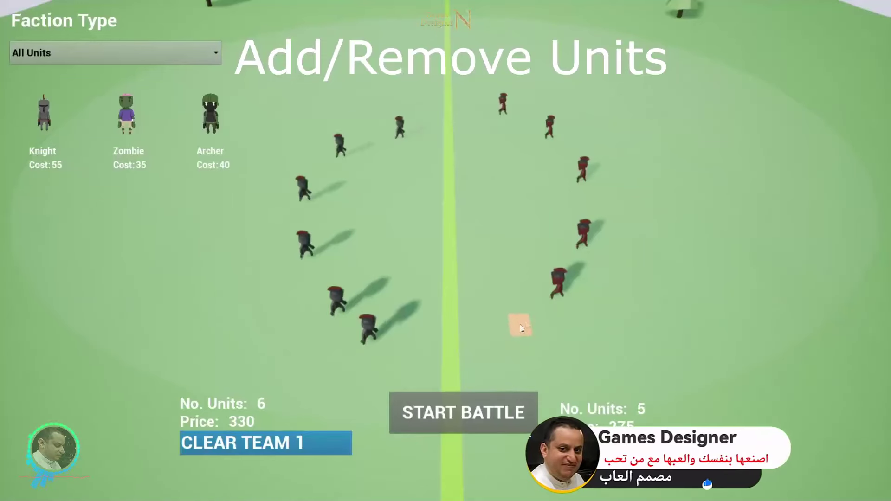
- Remove five red units from the field and clear all of Team 1's units
{"action": "right_click", "coordinate": [559, 280]}
{"action": "right_click", "coordinate": [581, 230]}
{"action": "right_click", "coordinate": [572, 187]}
{"action": "right_click", "coordinate": [551, 141]}
{"action": "right_click", "coordinate": [497, 107]}
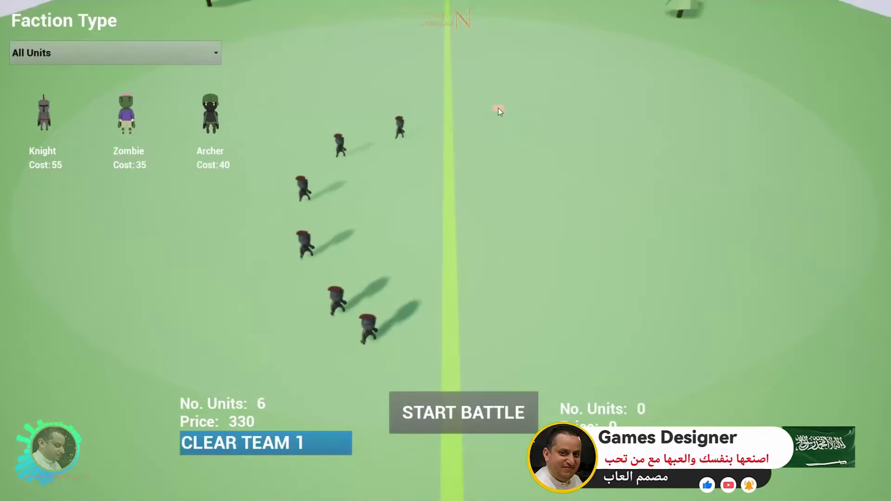
{"action": "left_click", "coordinate": [297, 442]}
- Switch to the Animals faction, place two wolves for Team 1, and start the battle
{"action": "left_click", "coordinate": [121, 49]}
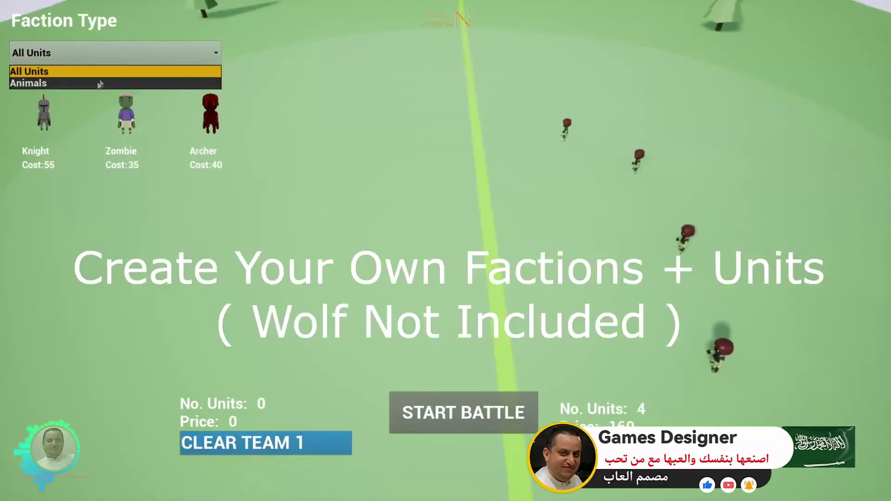
{"action": "left_click", "coordinate": [98, 84]}
{"action": "left_click", "coordinate": [43, 116]}
{"action": "left_click", "coordinate": [357, 155]}
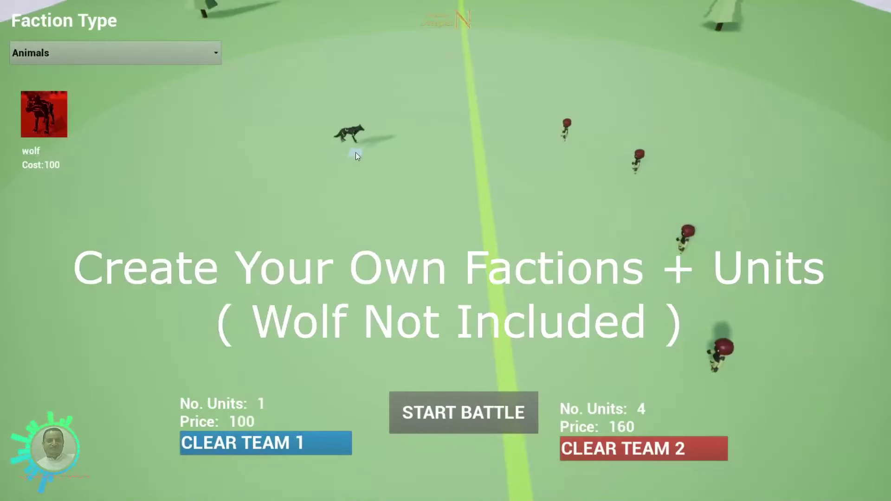
{"action": "left_click", "coordinate": [323, 208]}
{"action": "left_click", "coordinate": [442, 433]}
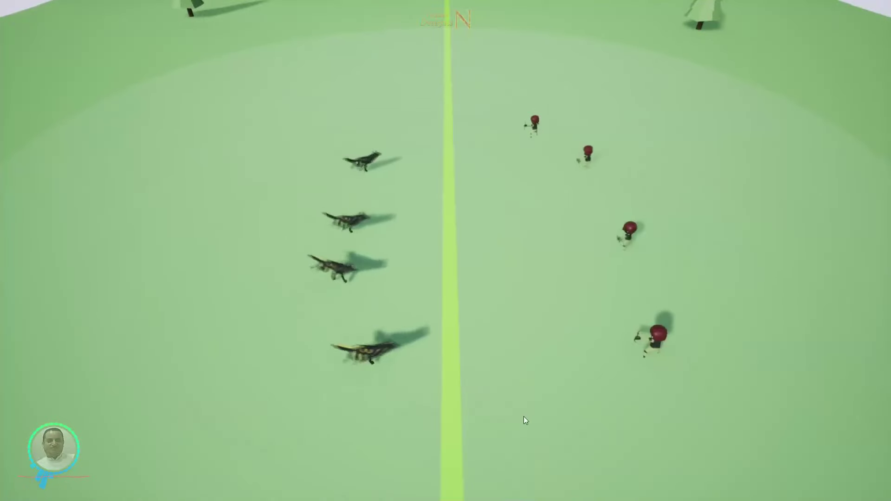